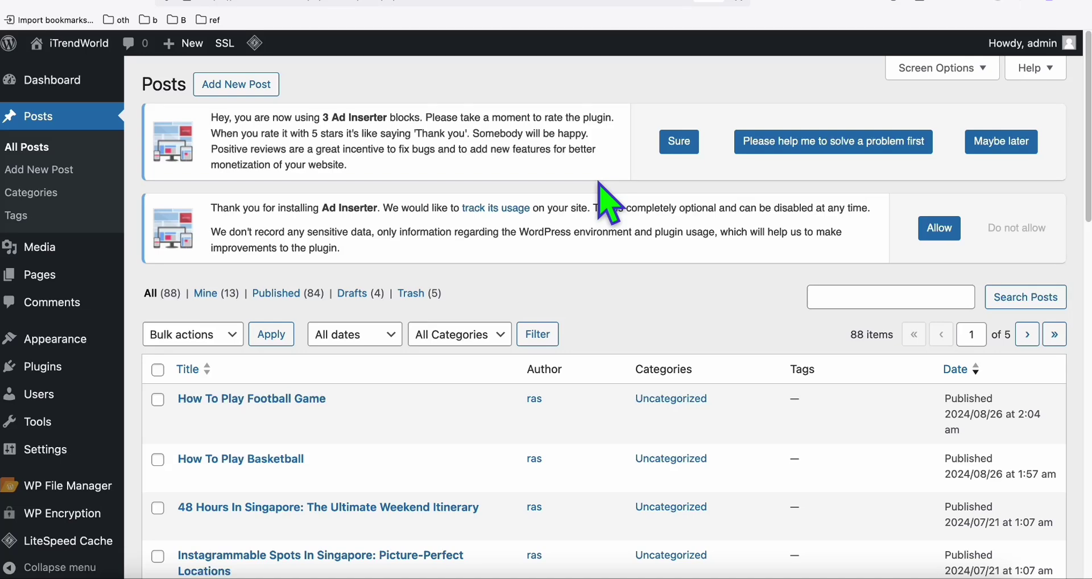
Switch to the live How To Play Football Game post and scroll through it
mouse_move(323, 405)
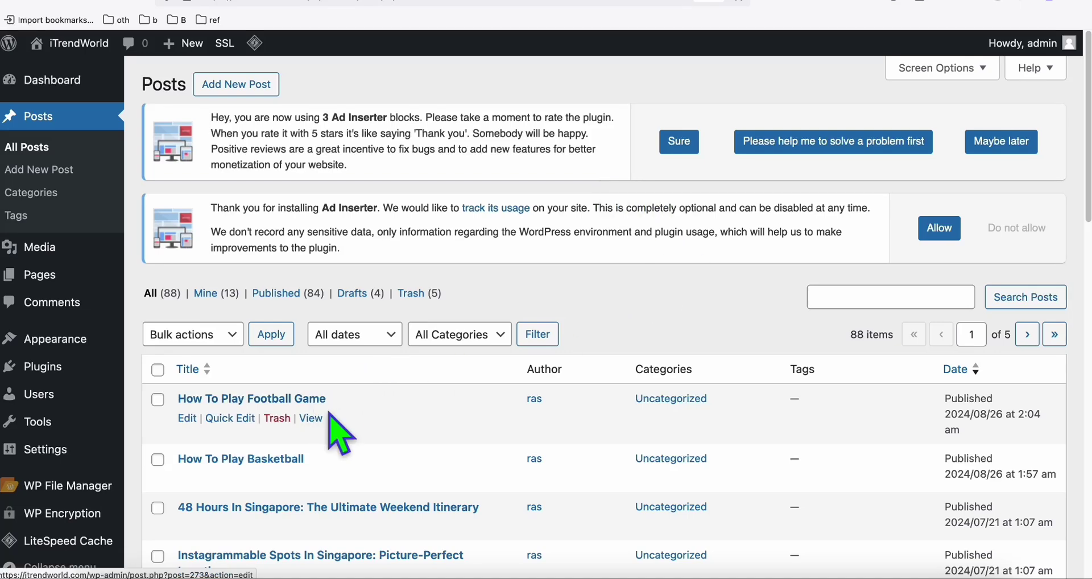
mouse_move(369, 475)
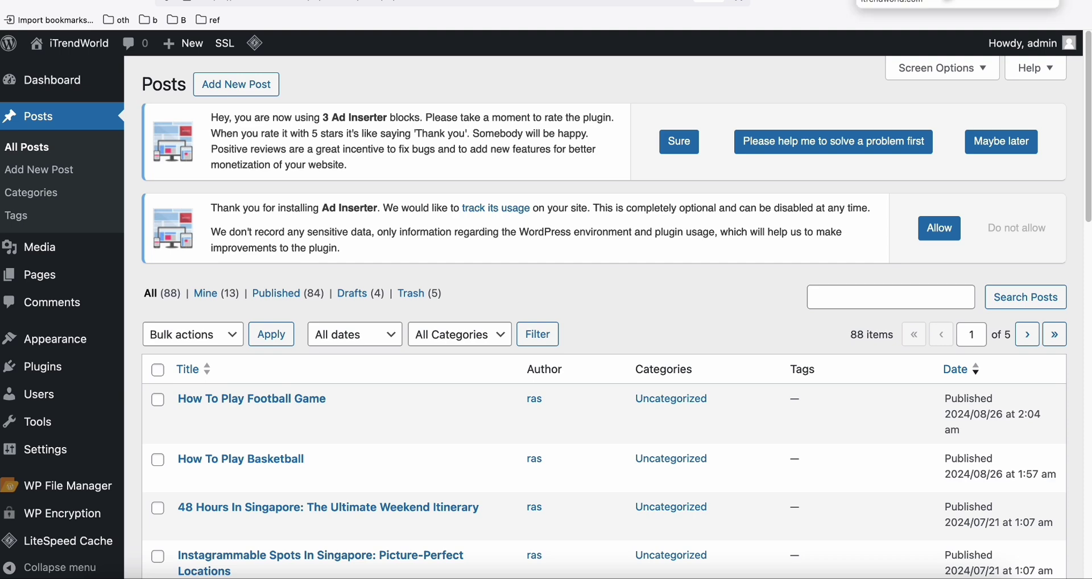
left_click(910, 0)
scroll(505, 256, "down", 1)
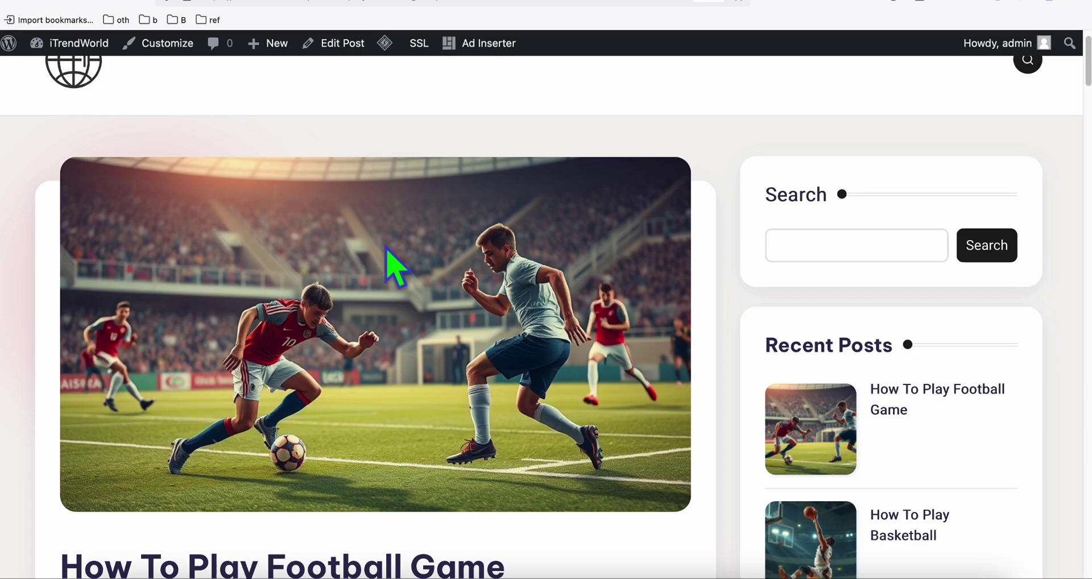
scroll(397, 268, "down", 3)
scroll(414, 219, "down", 12)
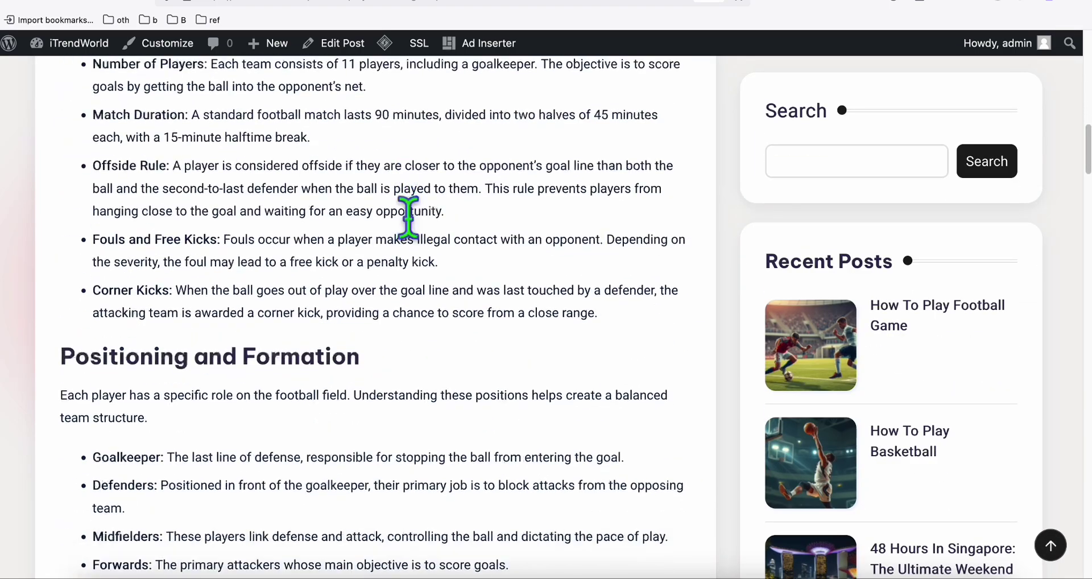
scroll(408, 218, "down", 7)
scroll(438, 275, "up", 20)
Open the post's featured football image in its own new tab and view it
right_click(438, 235)
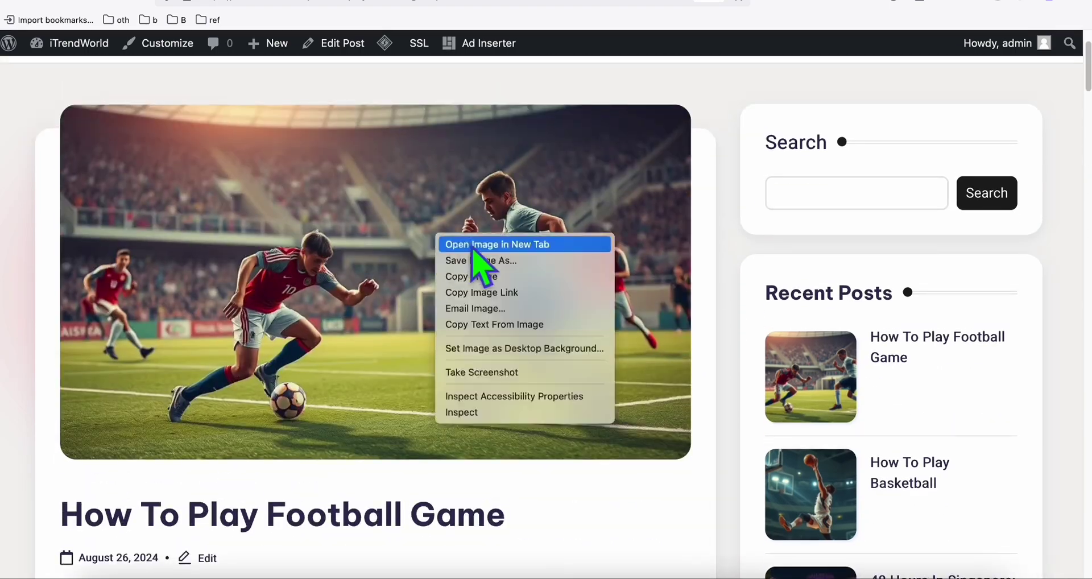
left_click(478, 245)
left_click(947, 4)
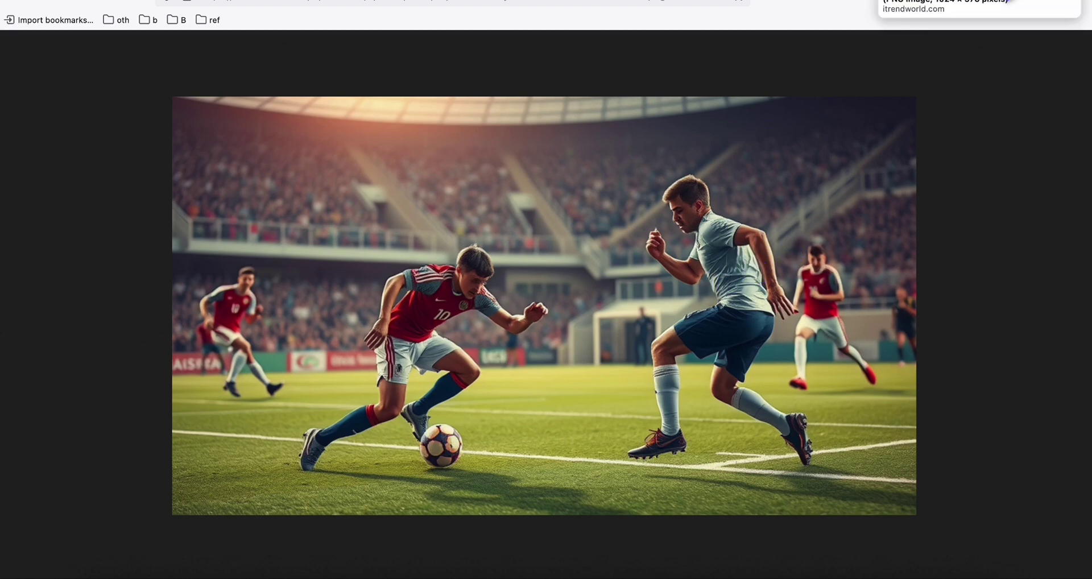
Open the Generate Bulk Articles form in Article AI Generator
left_click(574, 2)
scroll(402, 244, "up", 5)
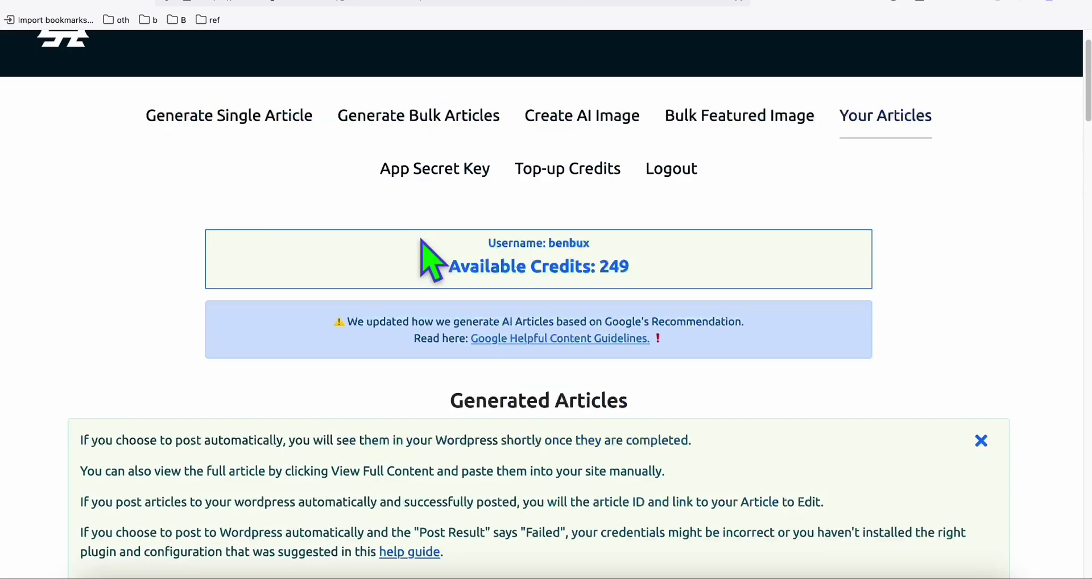
left_click(347, 177)
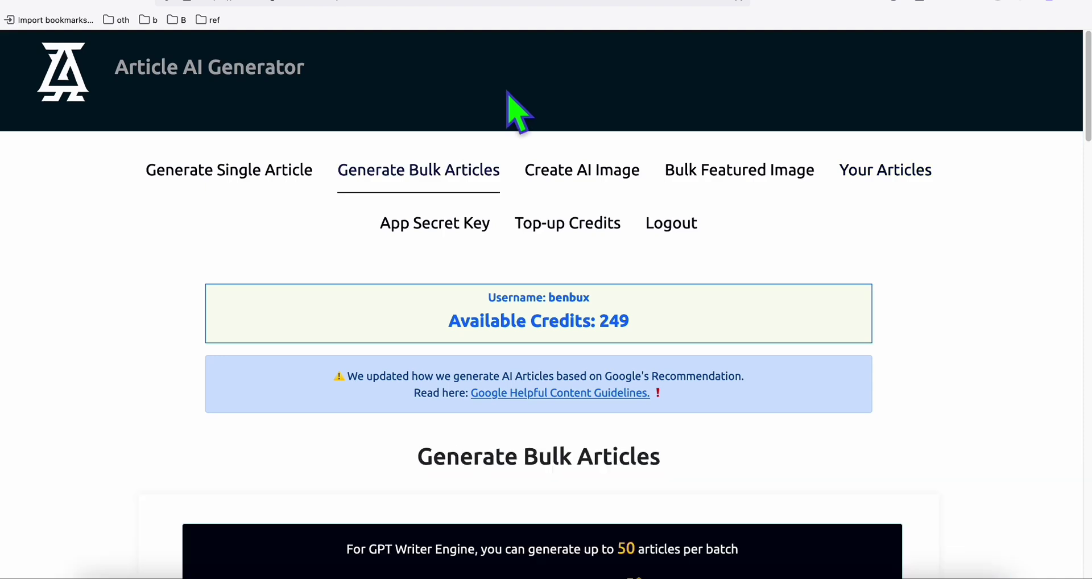
scroll(762, 131, "down", 8)
scroll(785, 228, "down", 4)
Browse the Image Model choices keeping Flux, then view the mountain-road featured image
left_click(699, 354)
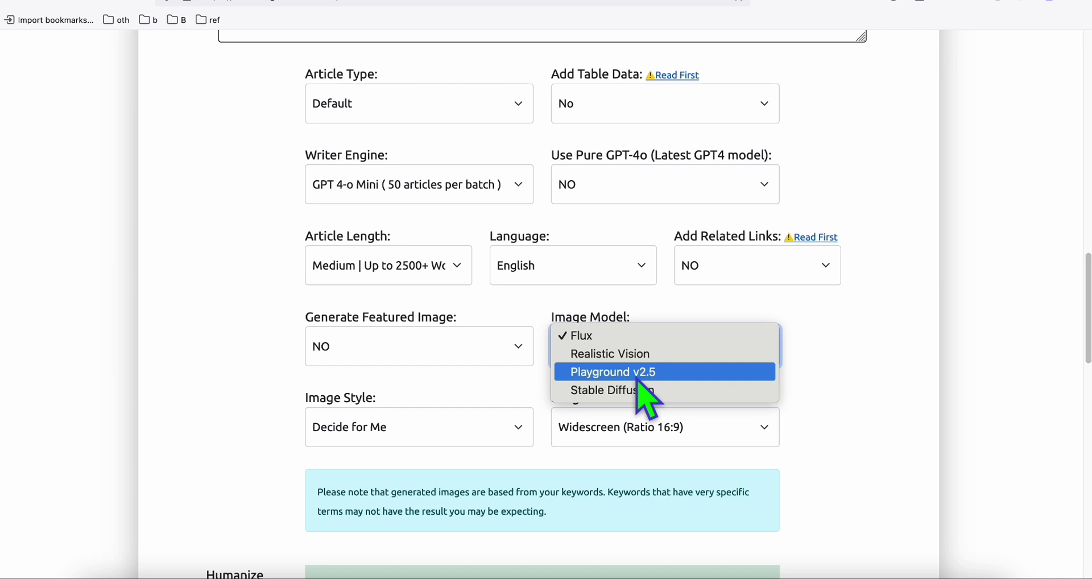
key("Up")
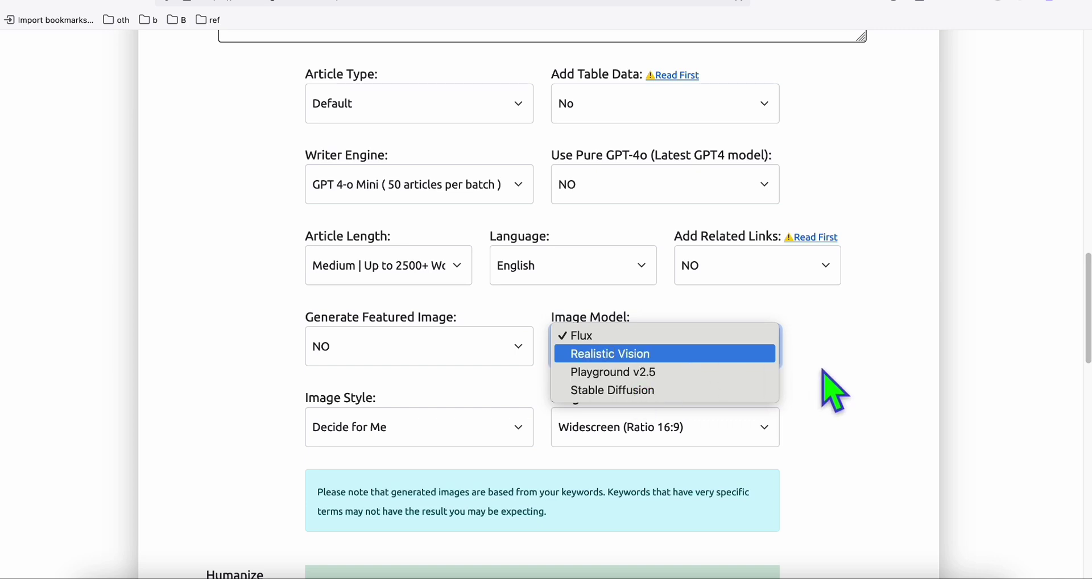
key("Escape")
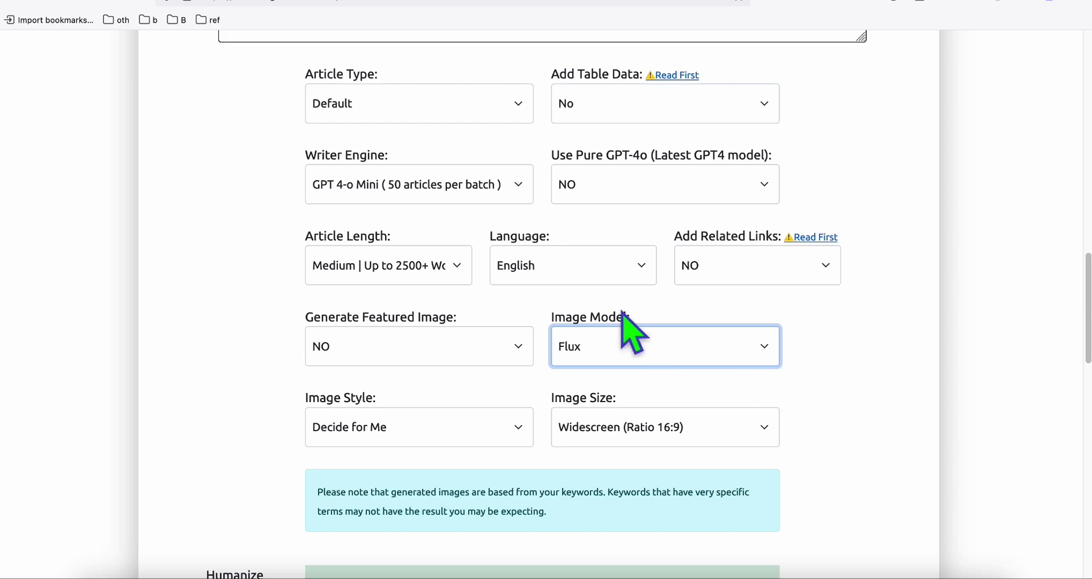
left_click(814, 2)
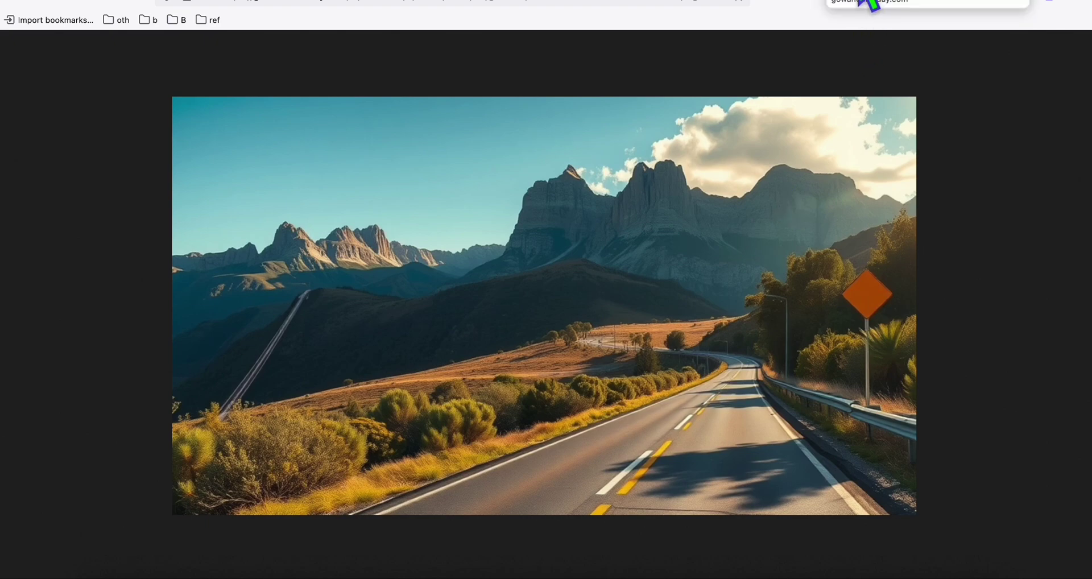
Scroll through the Go Wander Today Great Alpine Road Australia post, then bring up the Medium reef article
left_click(864, 2)
scroll(540, 211, "down", 1)
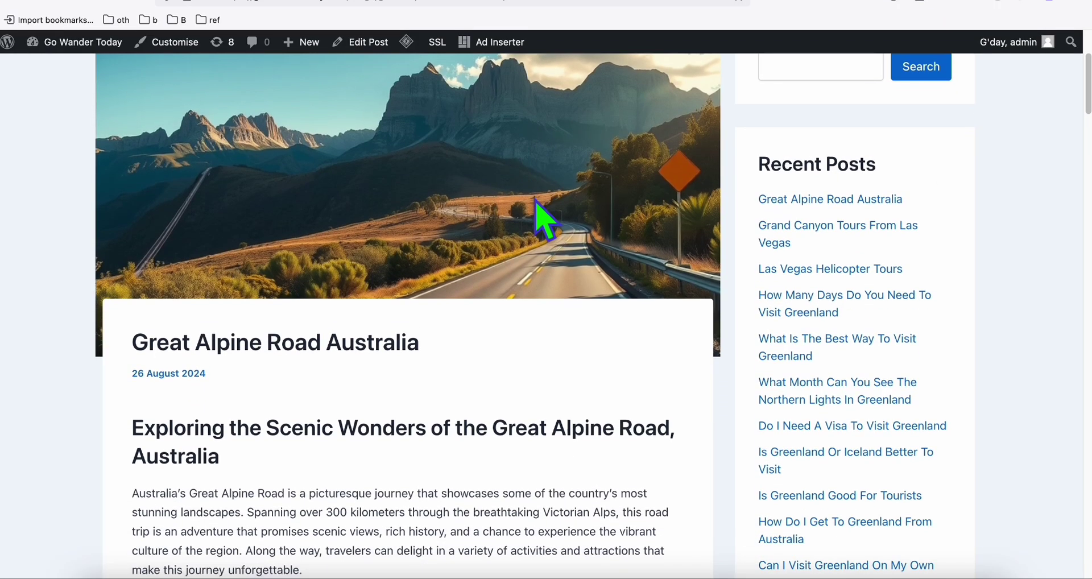
scroll(549, 216, "down", 2)
scroll(224, 365, "down", 8)
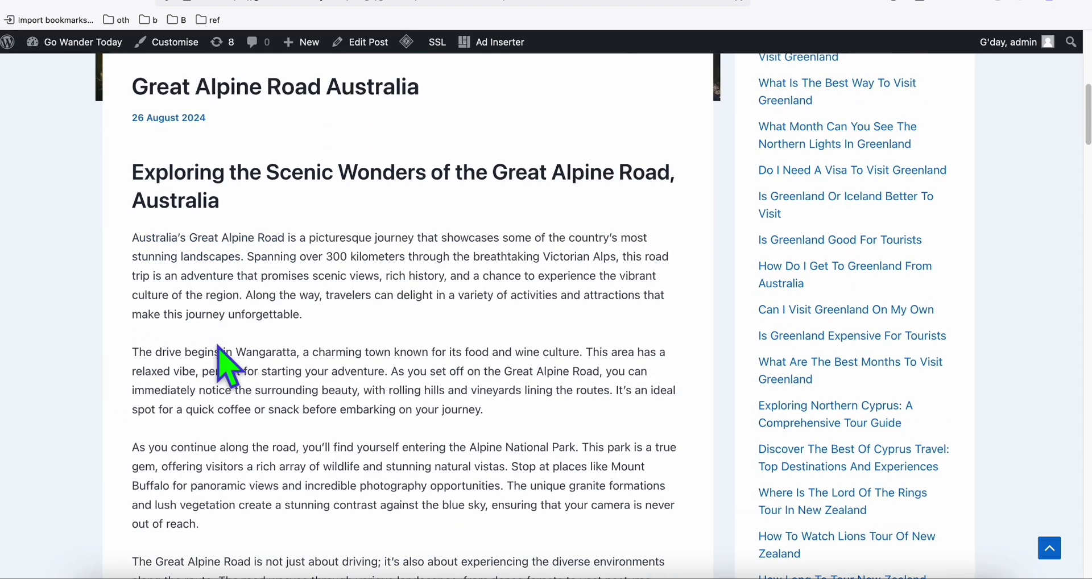
scroll(405, 360, "up", 13)
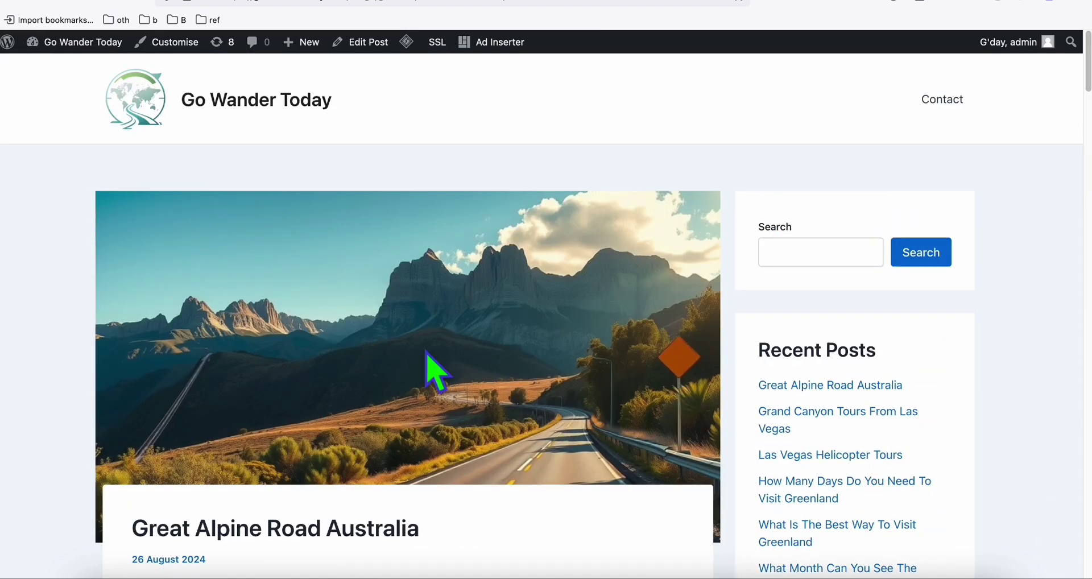
left_click(603, 2)
scroll(491, 333, "up", 5)
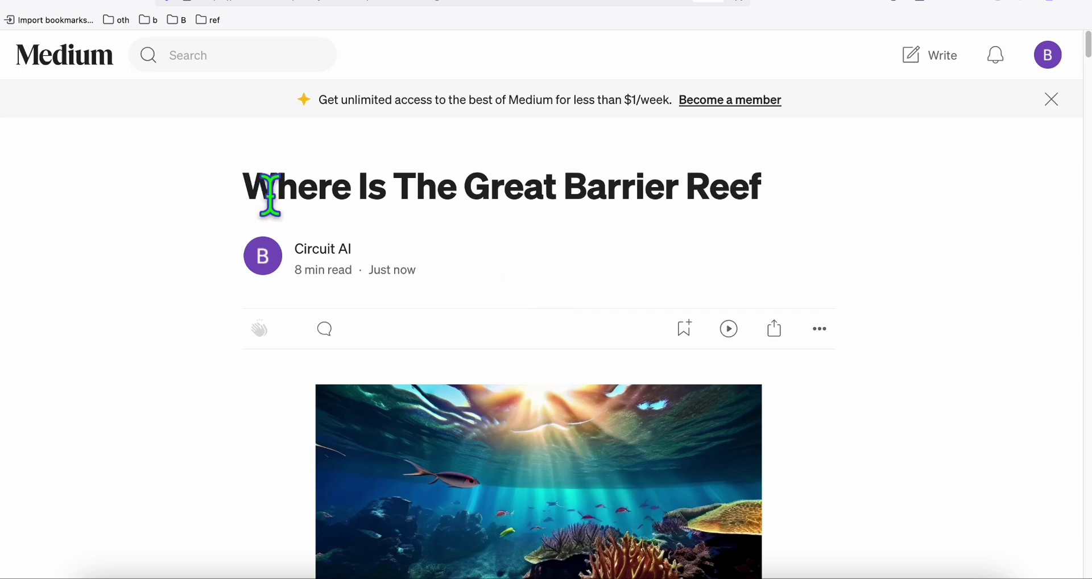
Enlarge the reef header image in the Medium article, then return to the bulk article form
scroll(620, 216, "down", 5)
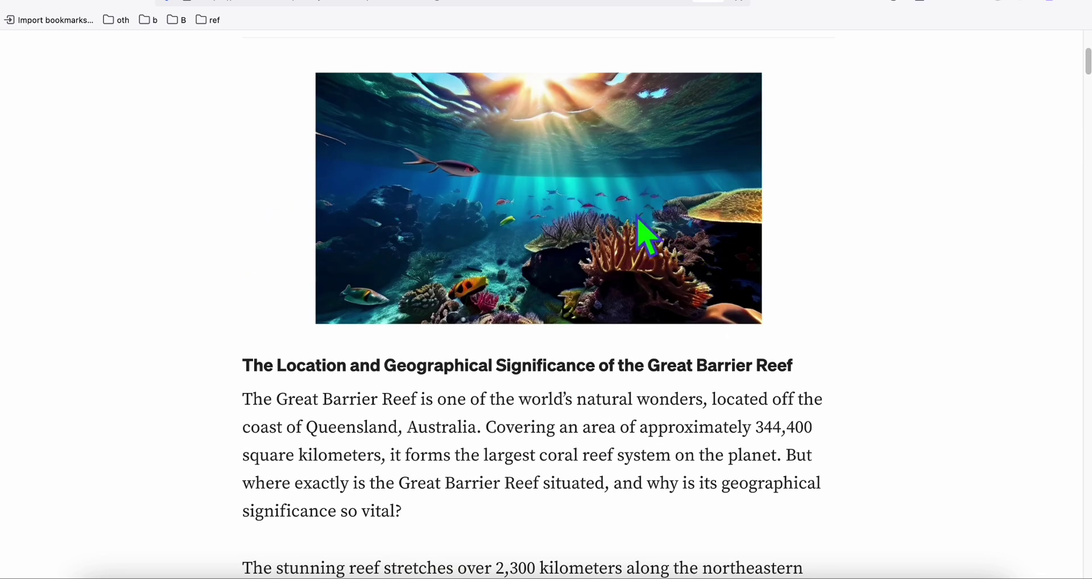
left_click(554, 220)
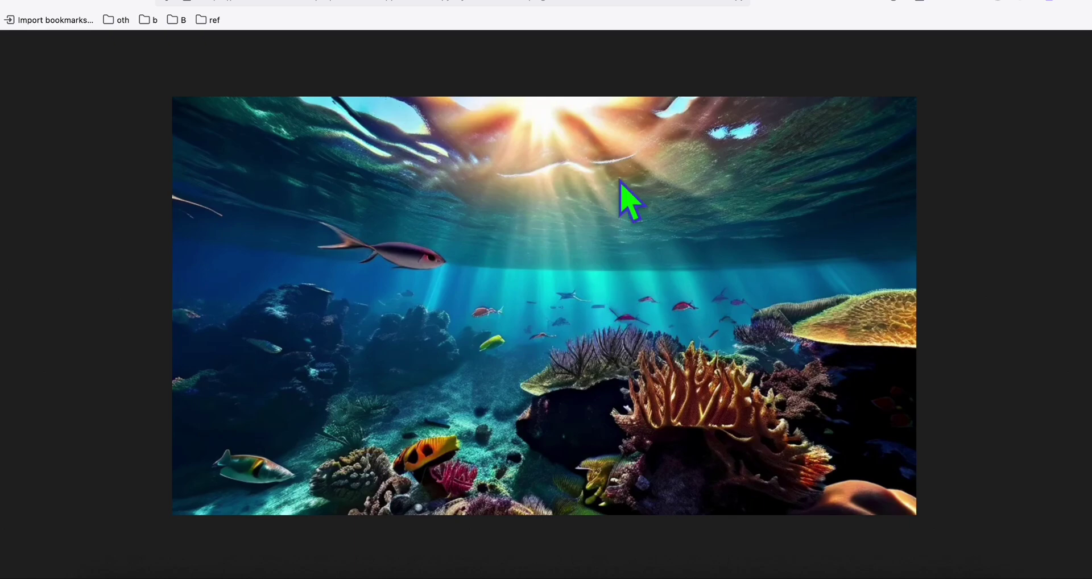
scroll(592, 171, "down", 3)
scroll(591, 169, "down", 4)
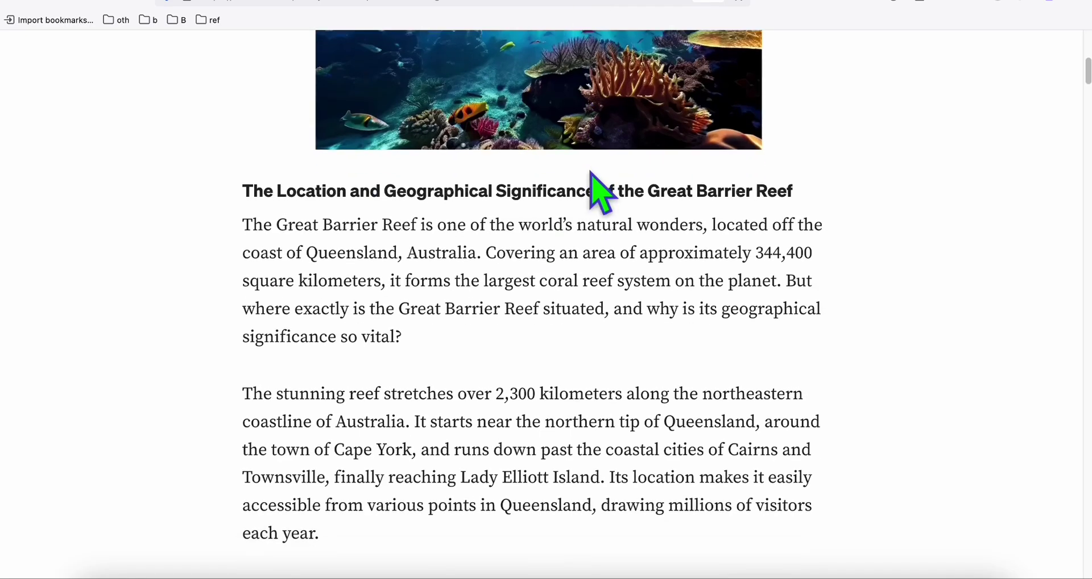
left_click(417, 2)
scroll(504, 151, "down", 14)
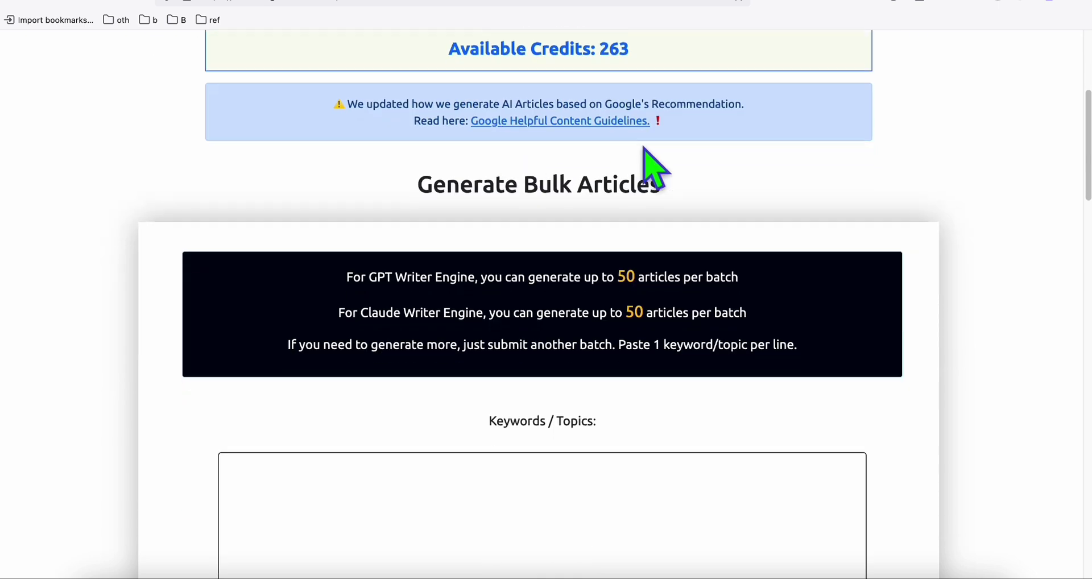
scroll(689, 159, "down", 6)
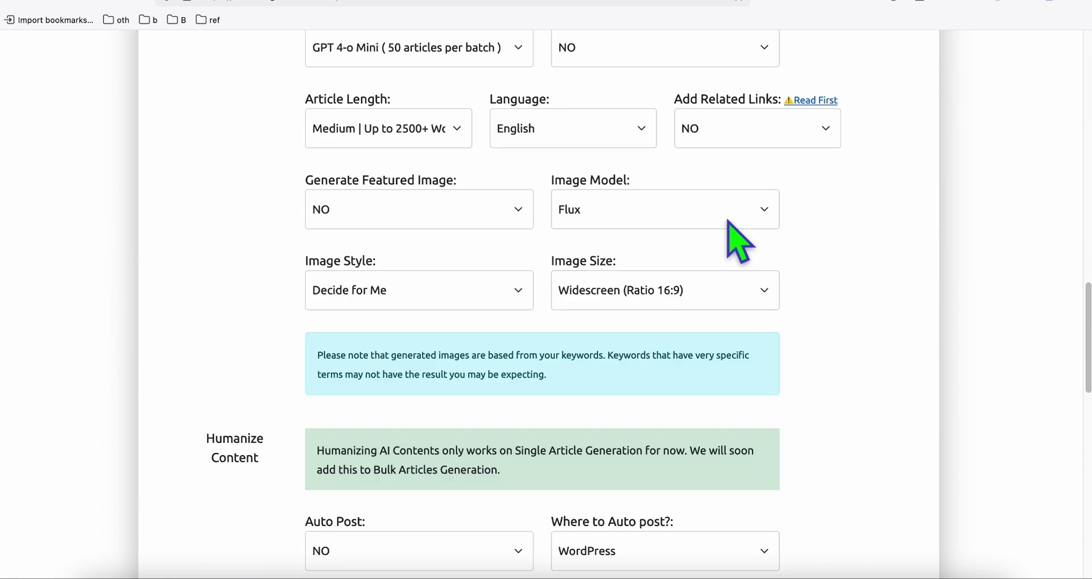
left_click(650, 211)
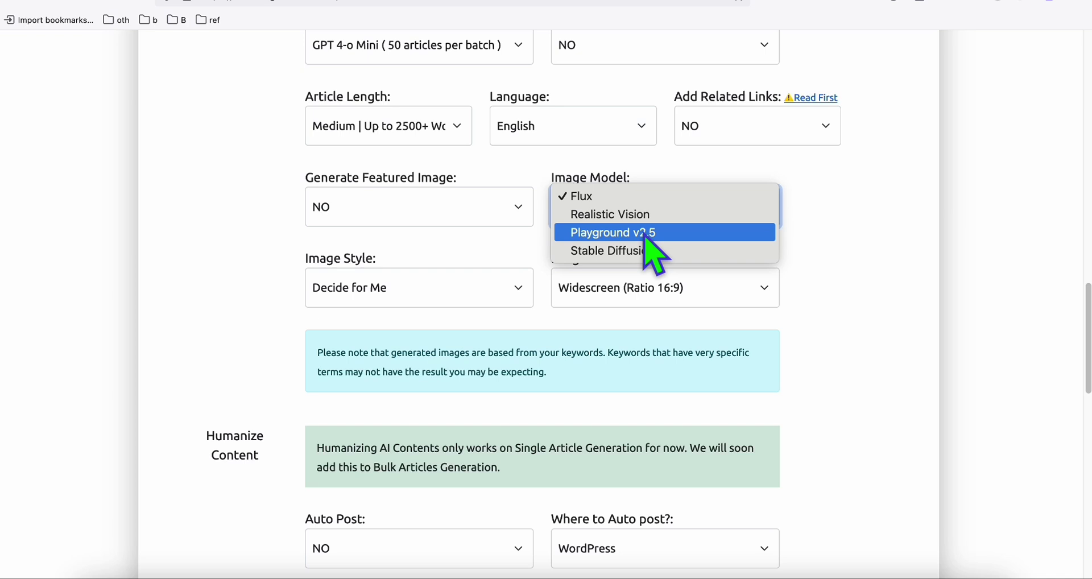
left_click(797, 199)
left_click(759, 192)
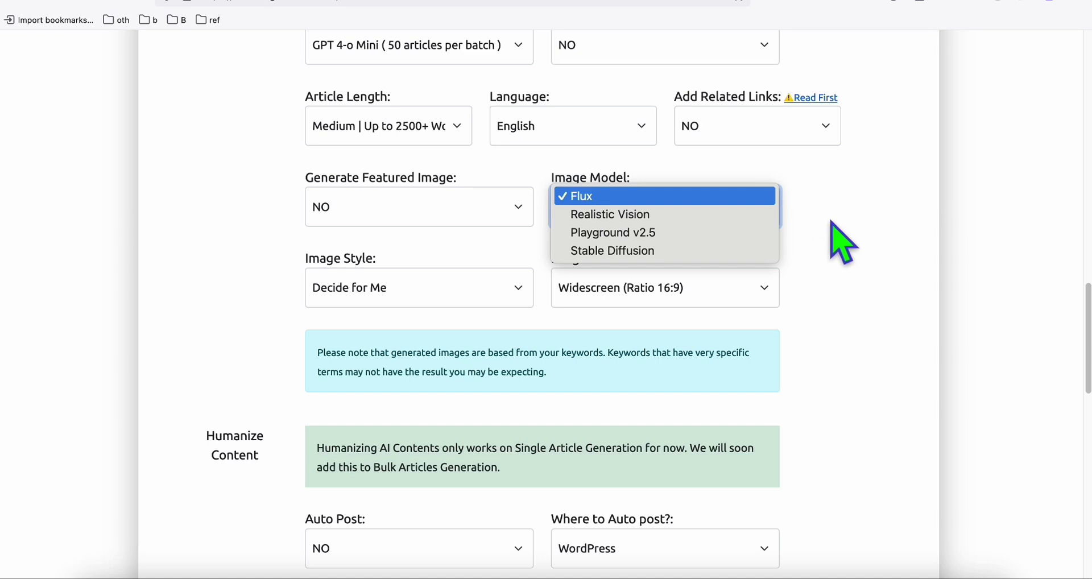
left_click(872, 226)
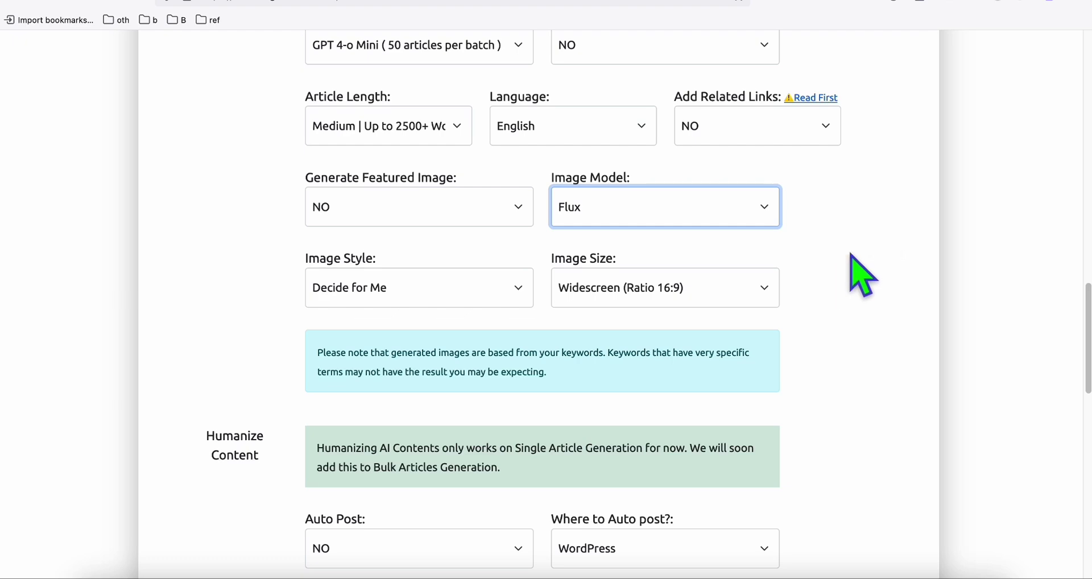
scroll(863, 276, "up", 10)
In Semrush's Keyword Magic Tool, grab 'australian great reef barrier' and go back to the generator
left_click(256, 3)
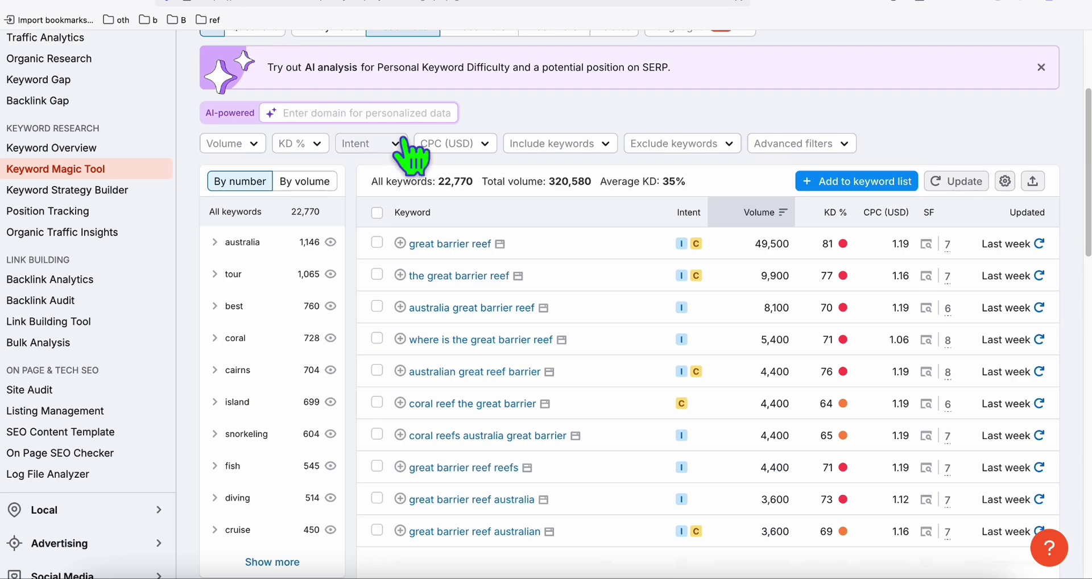
scroll(409, 153, "up", 3)
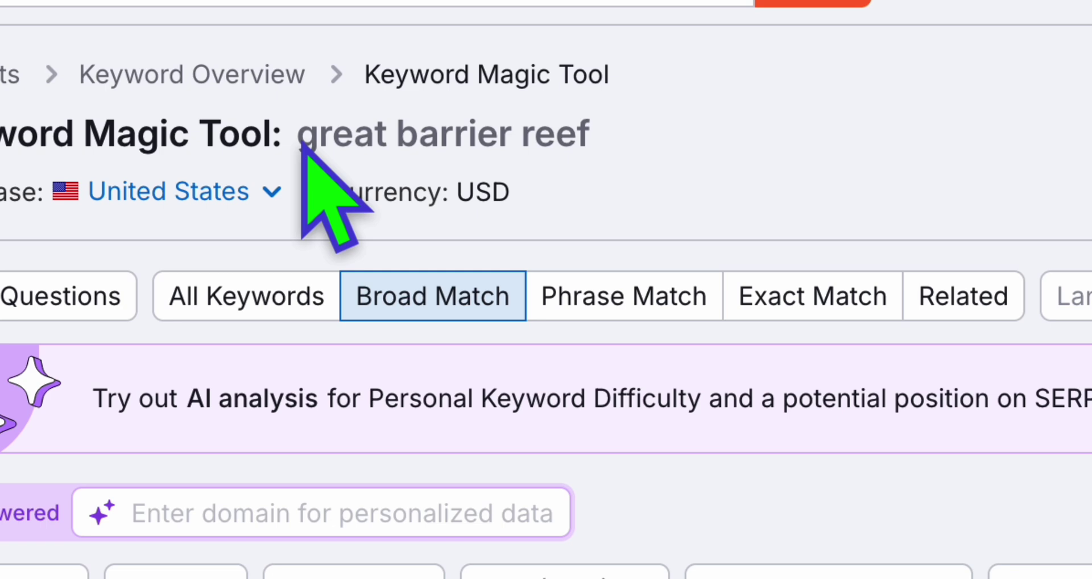
left_click_drag(301, 143, 598, 166)
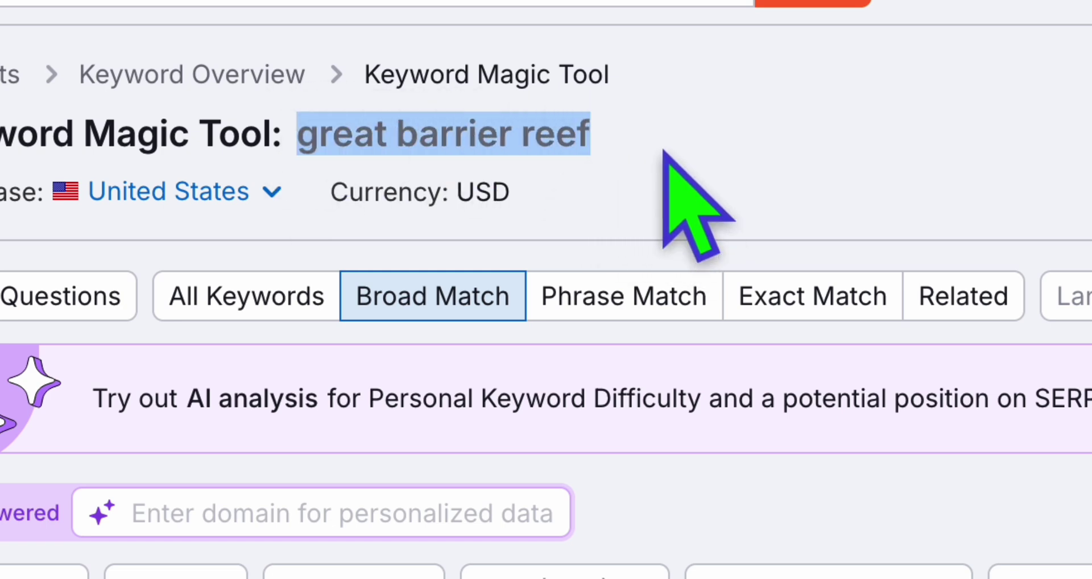
scroll(658, 158, "down", 10)
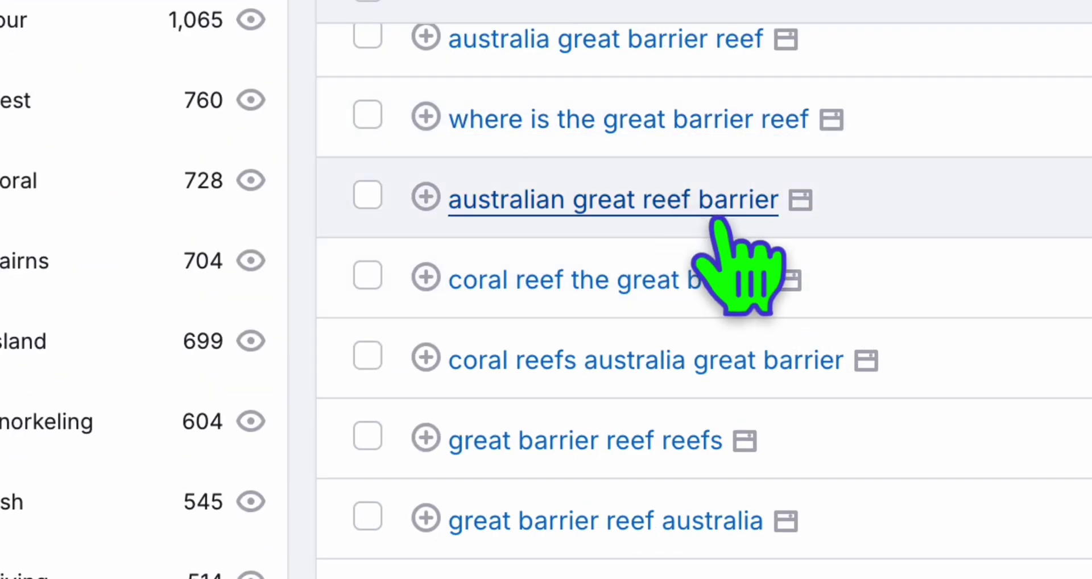
scroll(717, 222, "up", 1)
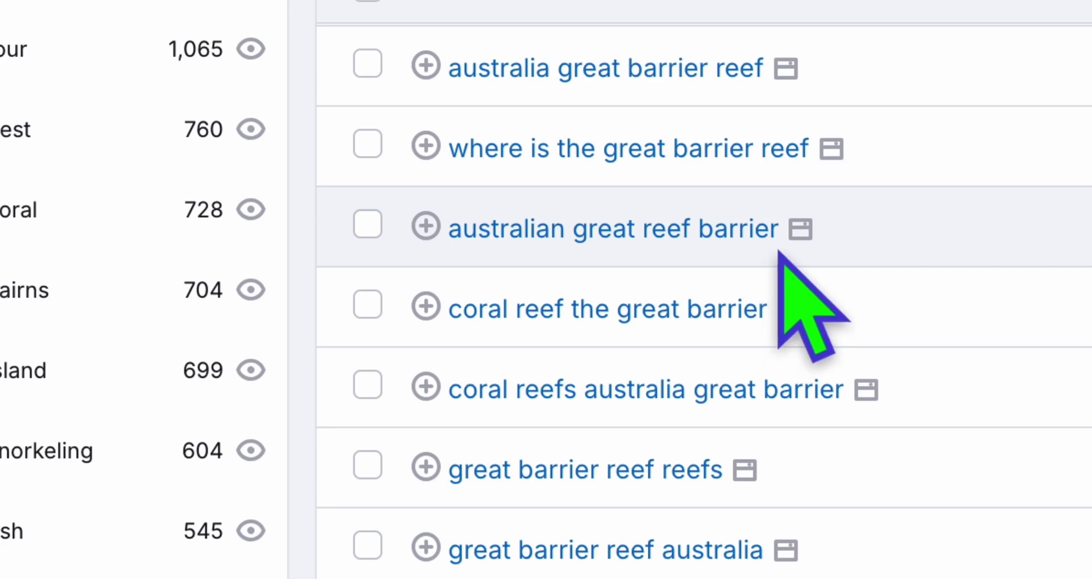
left_click_drag(774, 242, 454, 224)
key("ctrl+c")
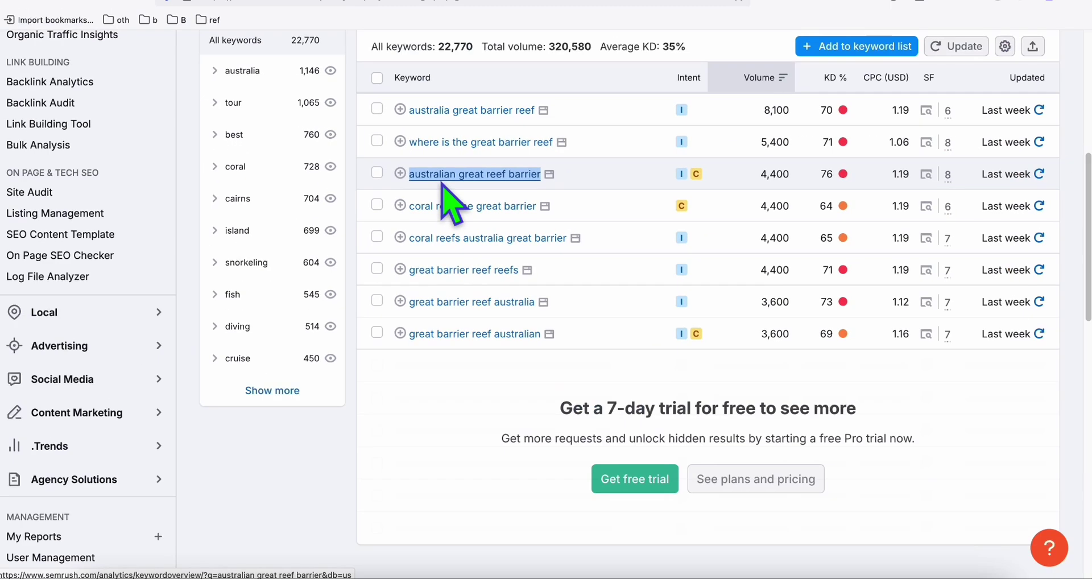
left_click(396, 9)
Paste the keyword into Keywords/Topics, keep Flux, enable Featured Image, and choose Short length
left_click(393, 213)
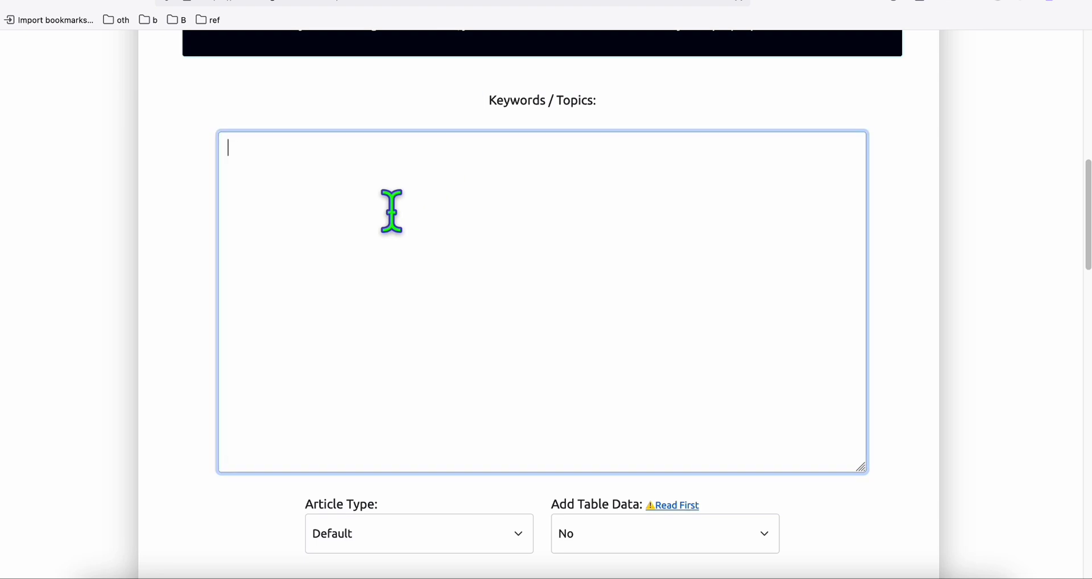
key("ctrl+v")
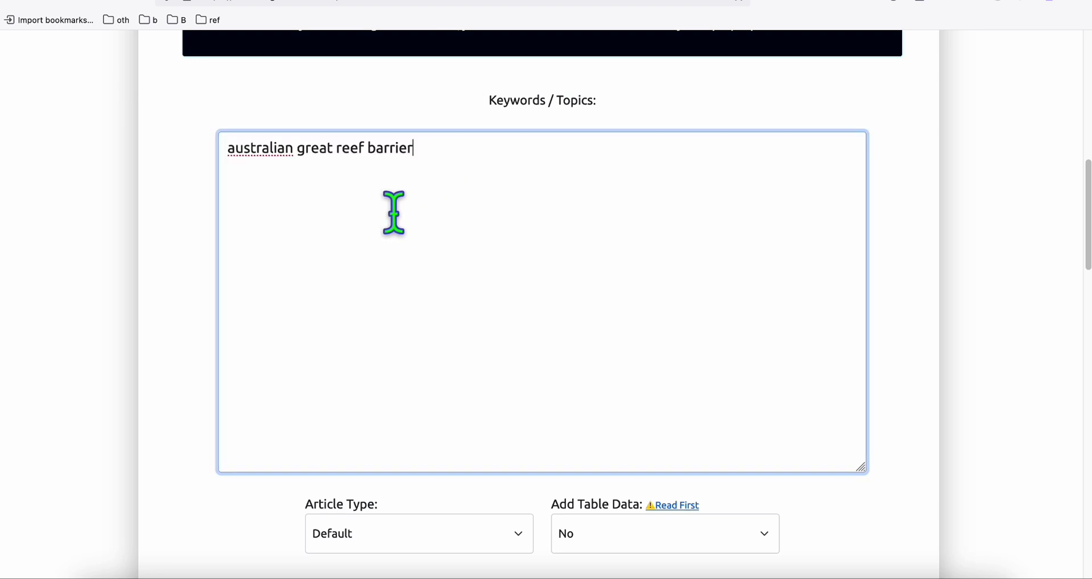
scroll(580, 256, "down", 7)
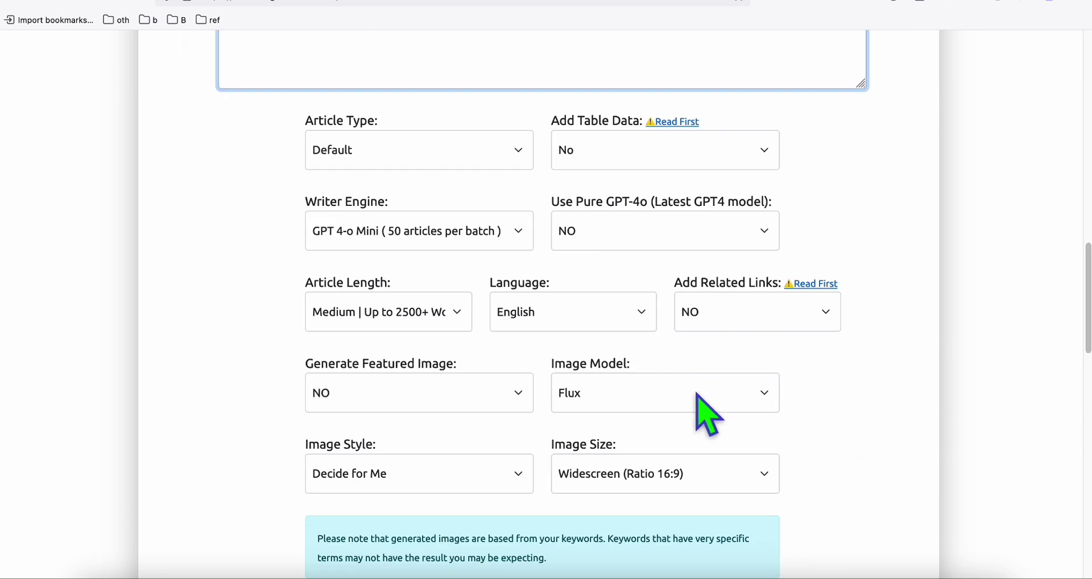
left_click(580, 402)
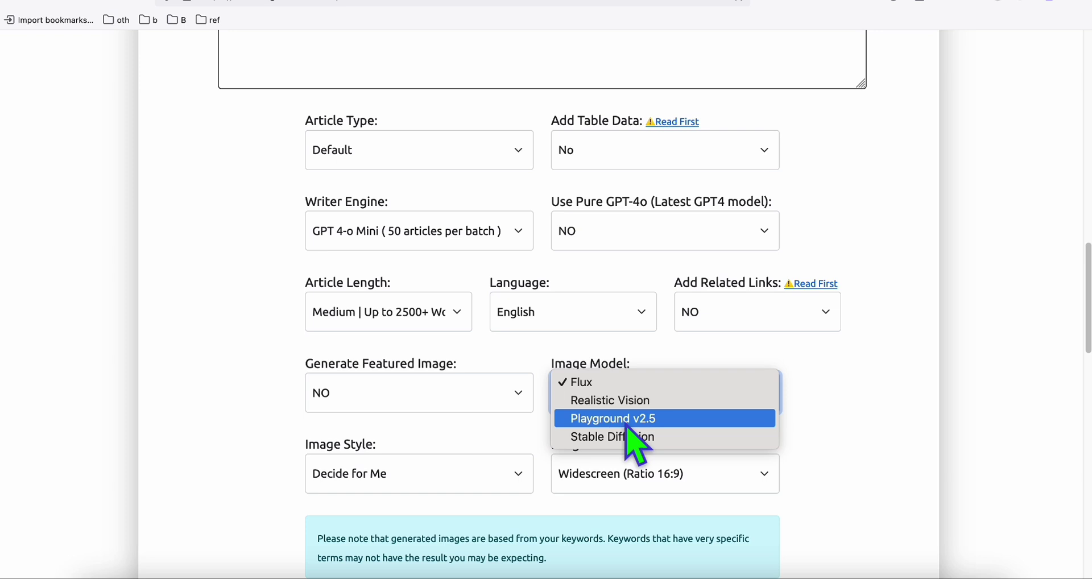
left_click(625, 384)
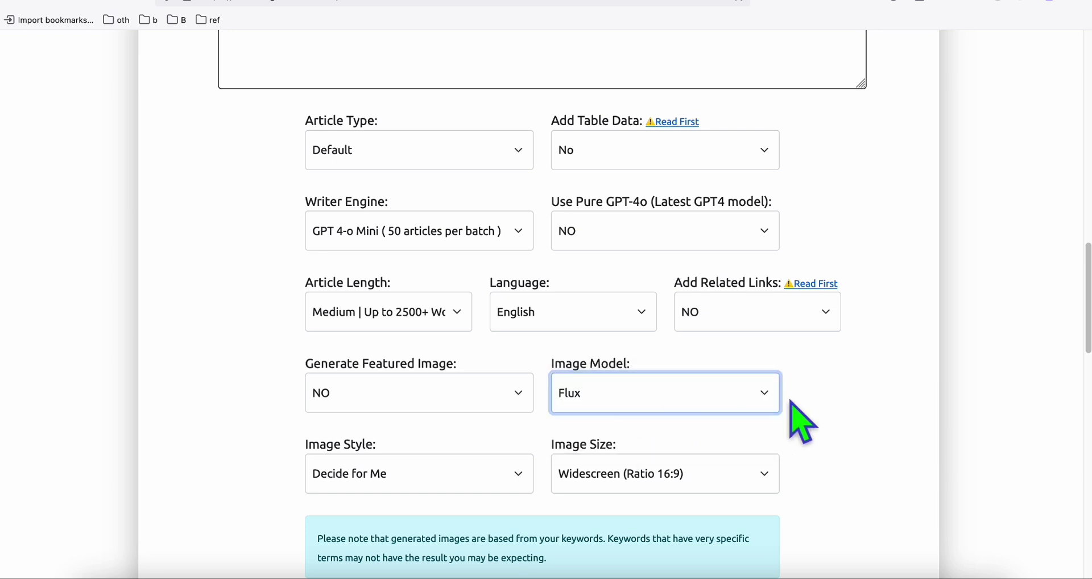
left_click(433, 387)
left_click(387, 398)
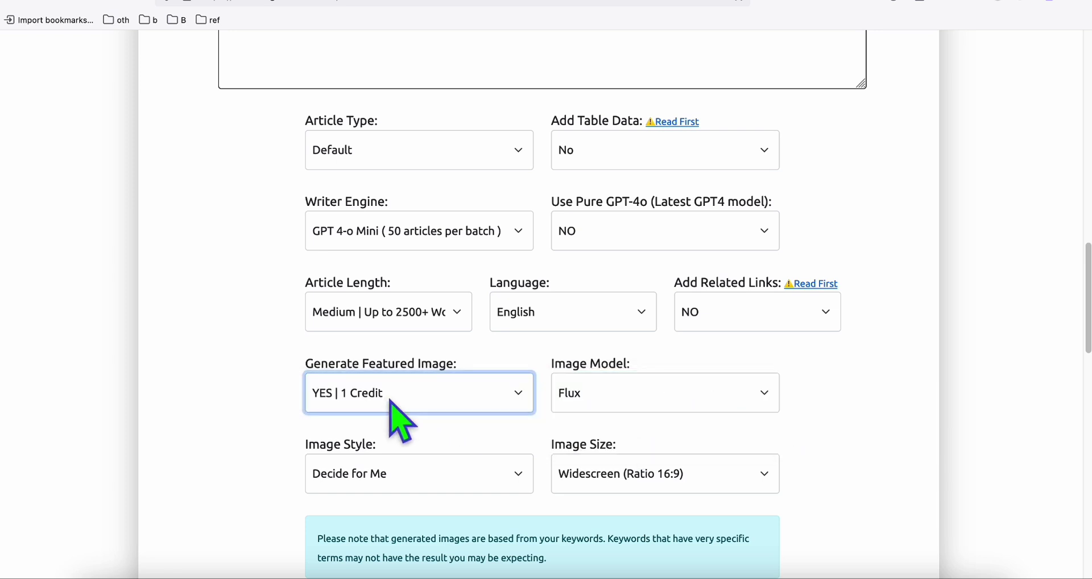
left_click(367, 313)
left_click(364, 281)
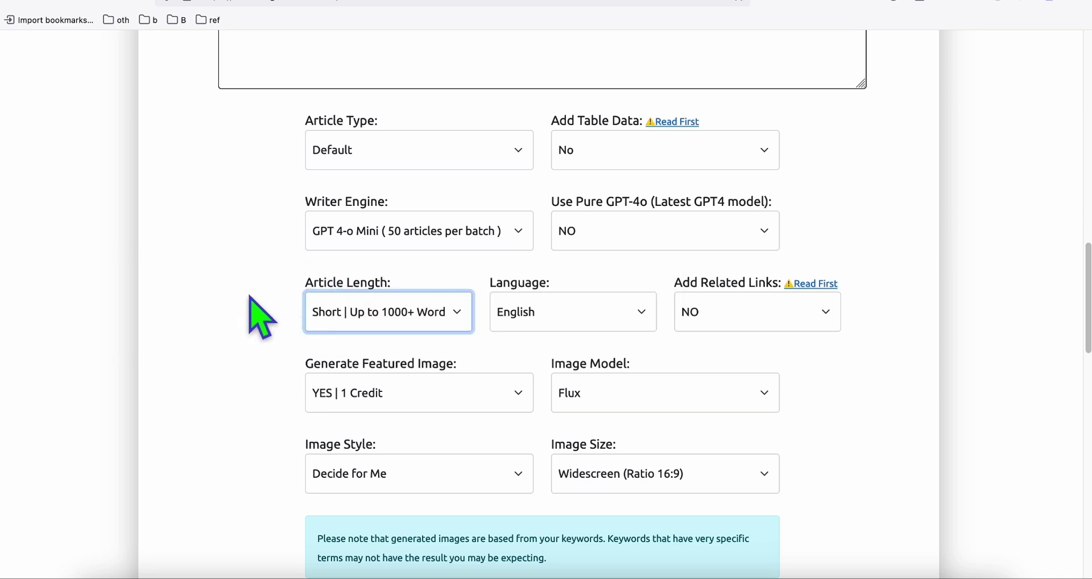
Turn Auto Post on with PUBLISHED status, targeting the gowandertoday.com WordPress site
scroll(267, 310, "down", 5)
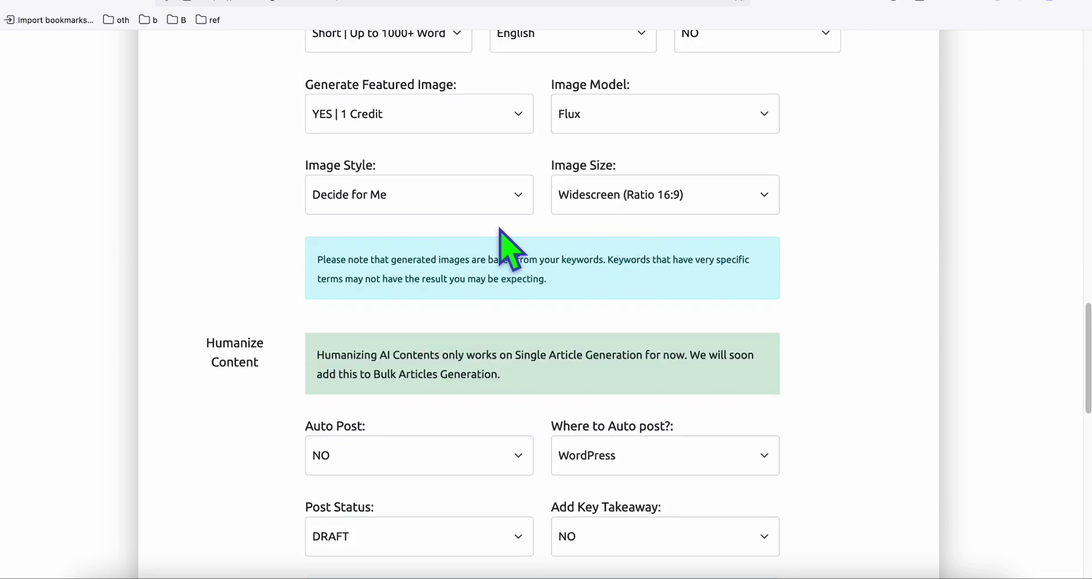
scroll(455, 214, "down", 1)
scroll(455, 256, "down", 2)
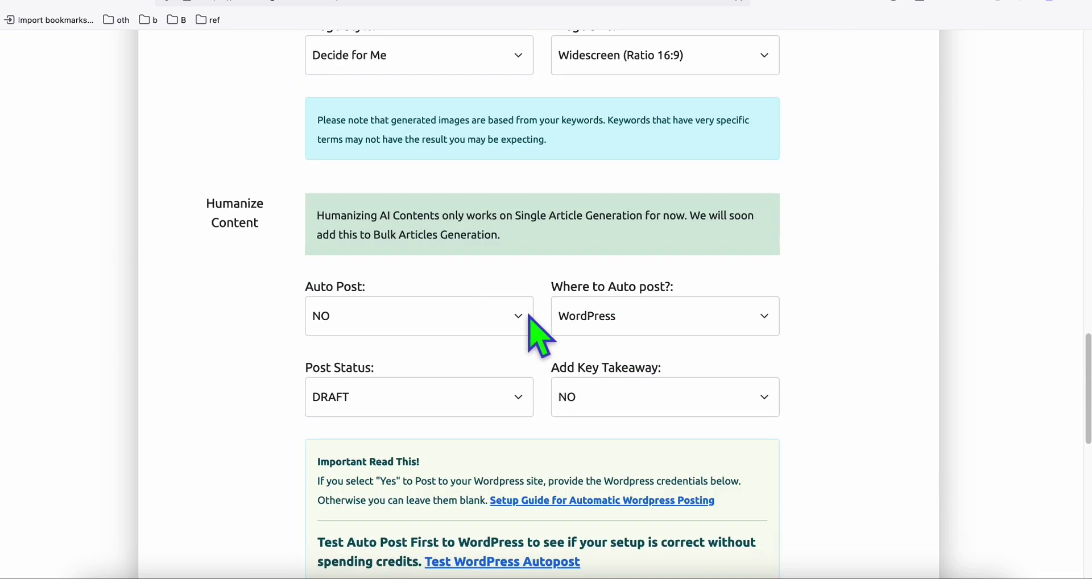
left_click(521, 317)
left_click(470, 326)
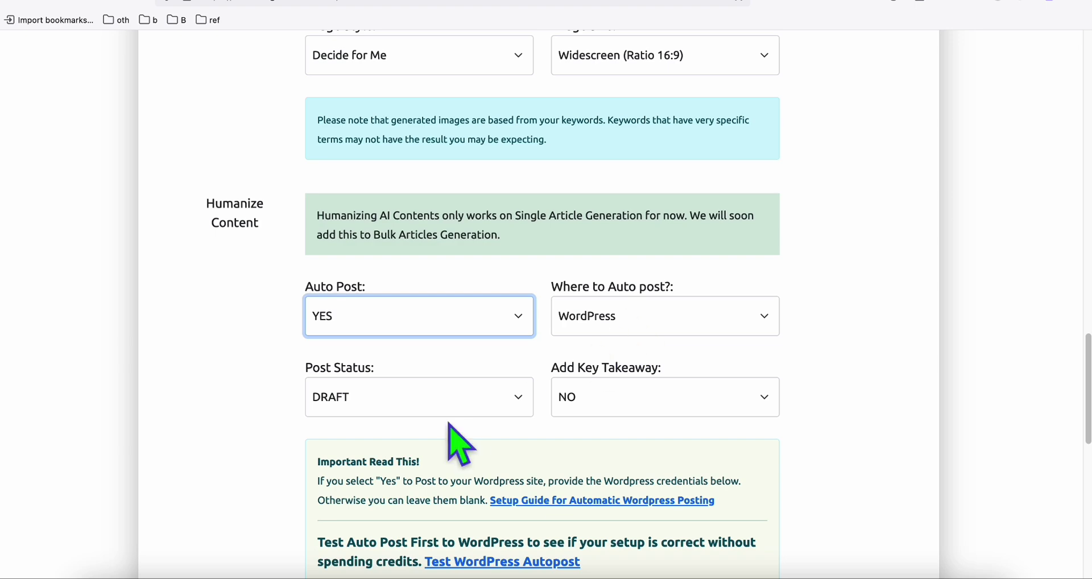
left_click(450, 397)
left_click(371, 406)
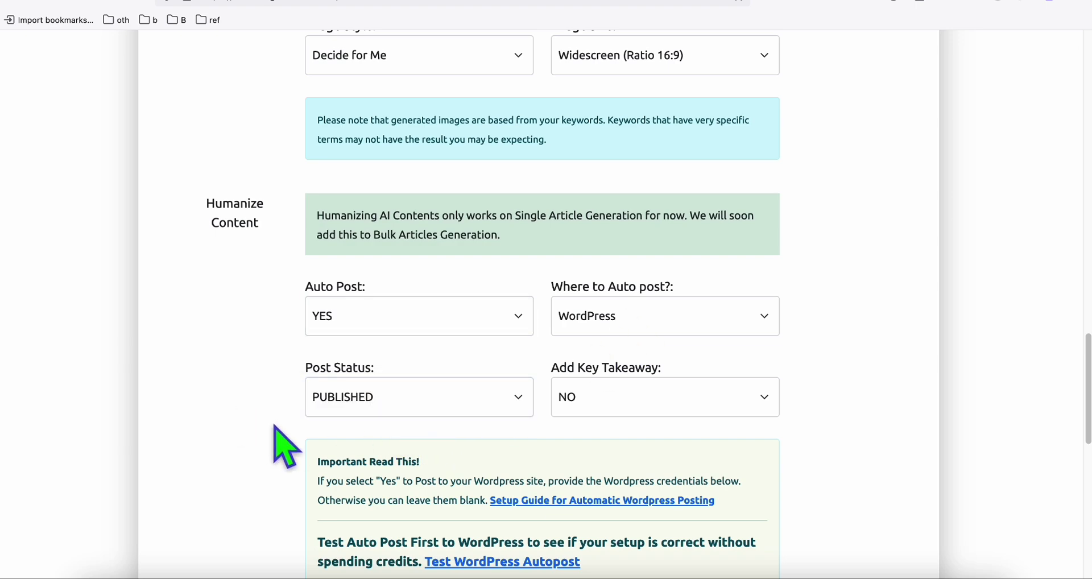
scroll(275, 425, "down", 1)
scroll(285, 446, "down", 4)
left_click(534, 380)
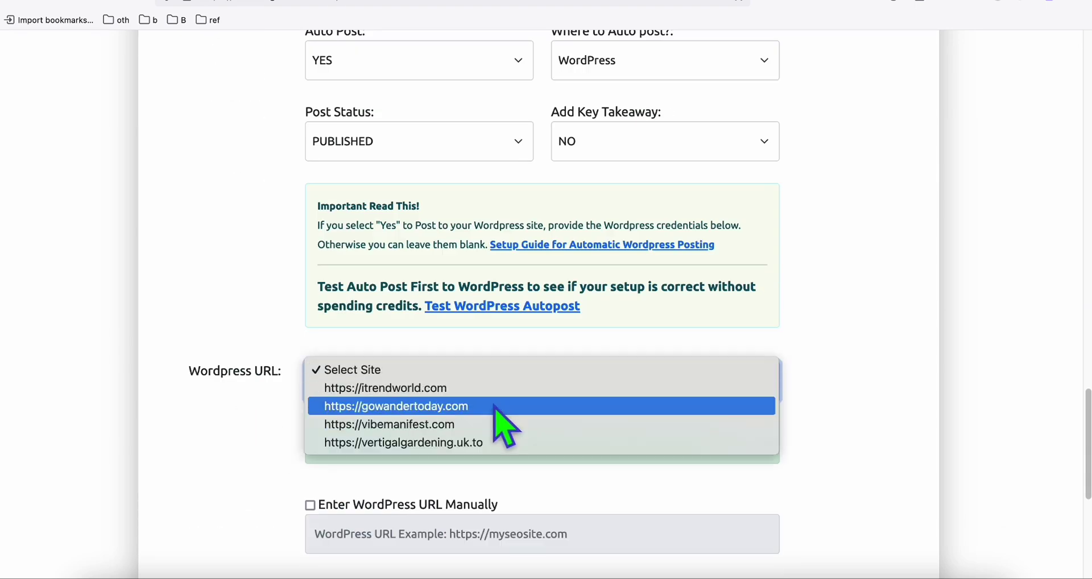
left_click(453, 406)
scroll(146, 317, "down", 6)
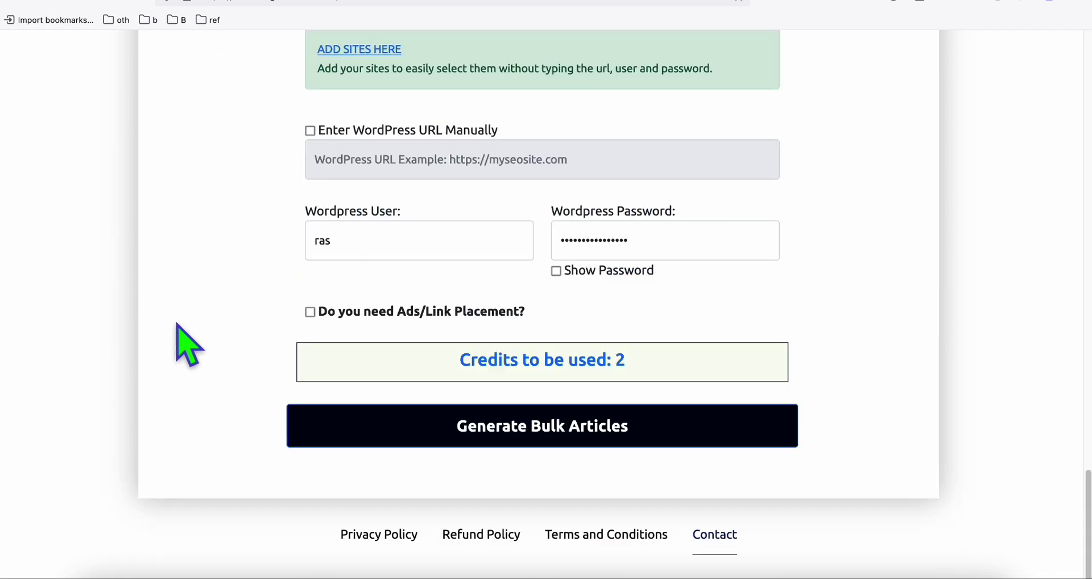
Generate the australian great reef barrier article and check it shows Completed/Success
left_click(579, 435)
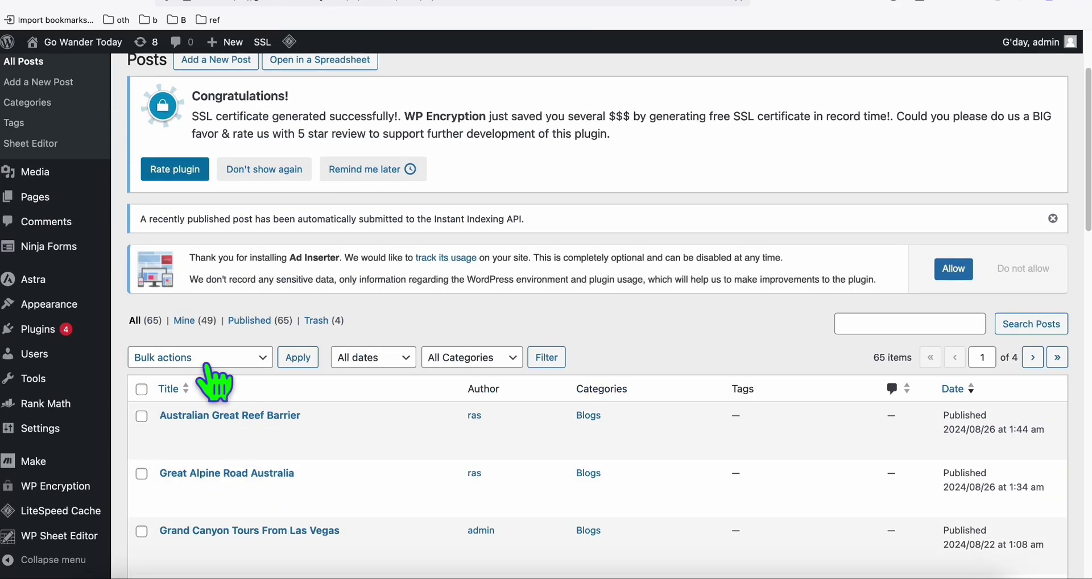
mouse_move(194, 438)
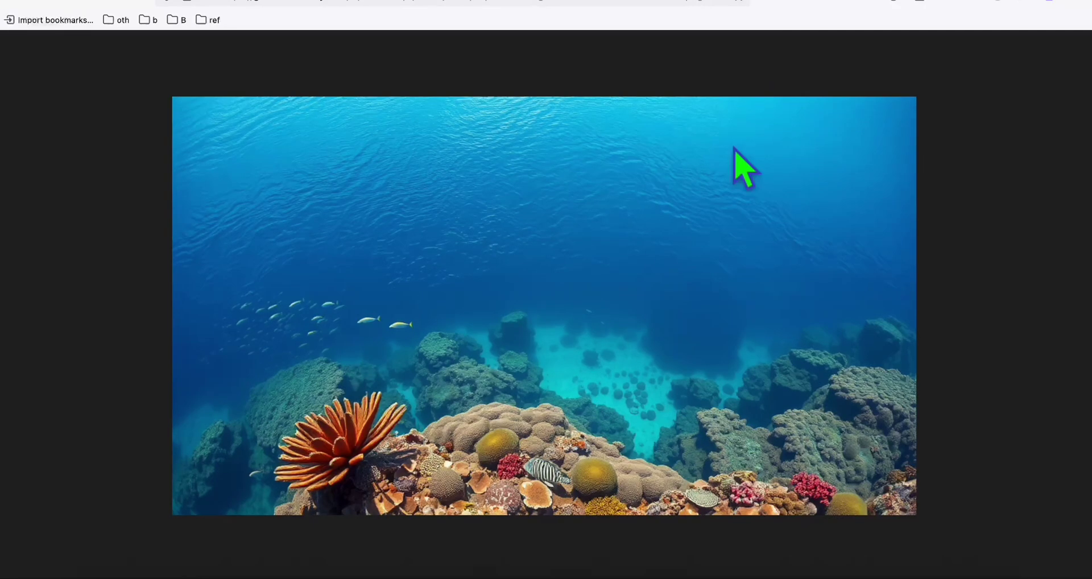
scroll(714, 121, "down", 7)
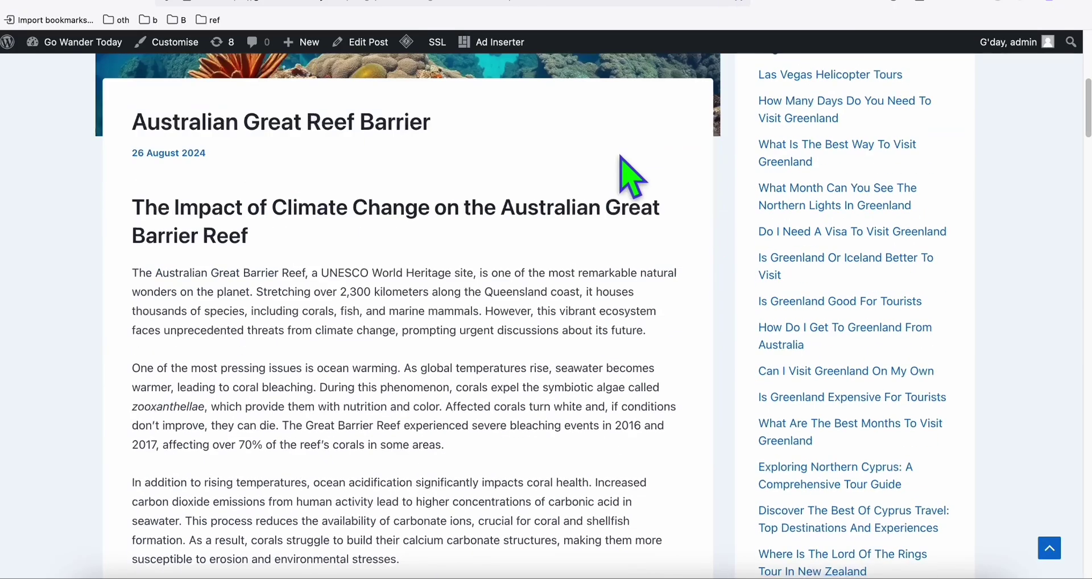
Scroll over the published Australian Great Reef Barrier post, then return to Semrush's great alpine road results
scroll(629, 176, "up", 2)
scroll(239, 312, "up", 4)
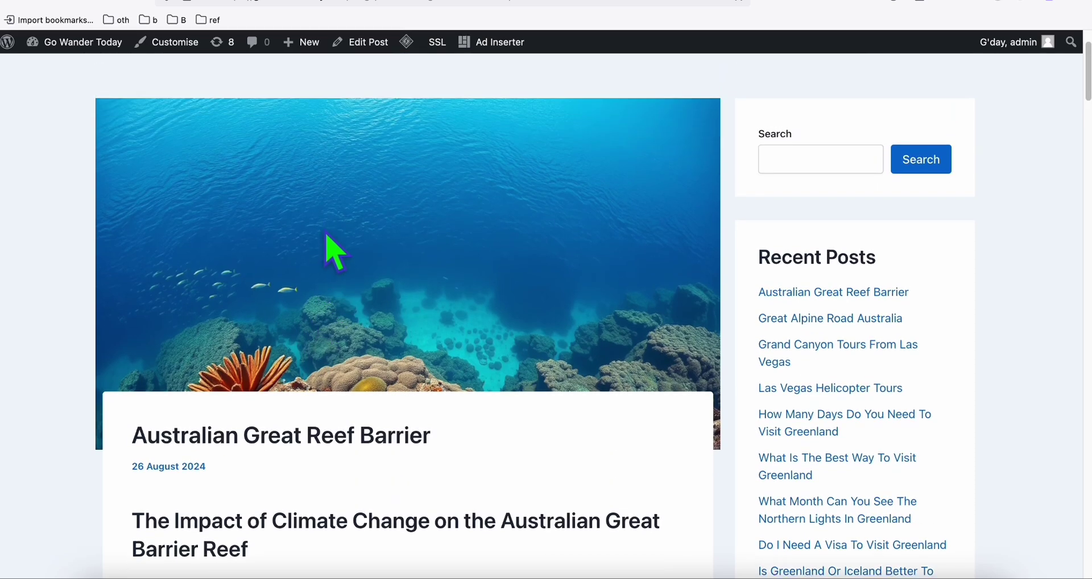
scroll(336, 230, "down", 1)
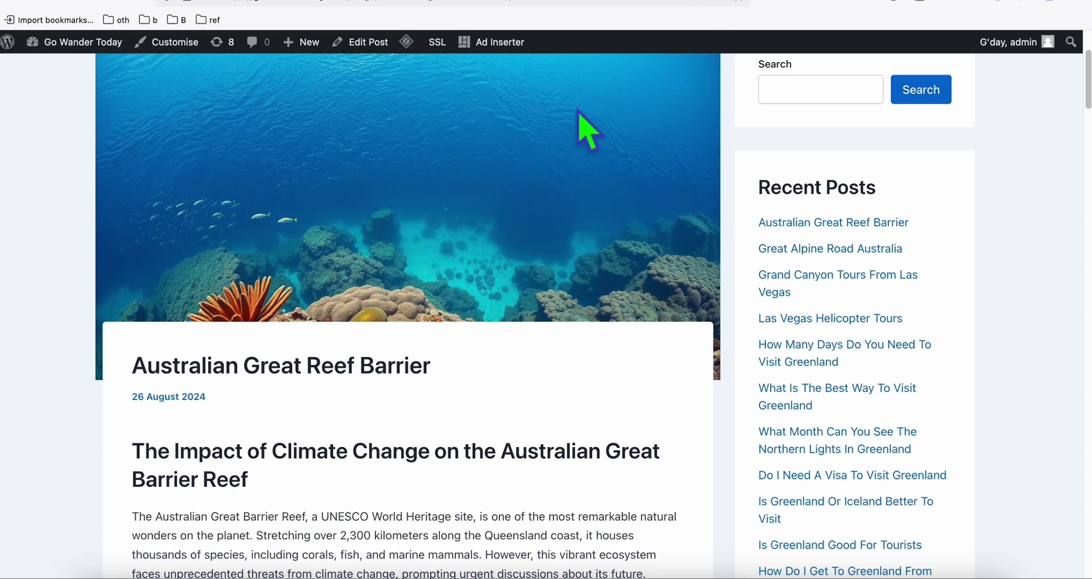
left_click(313, 2)
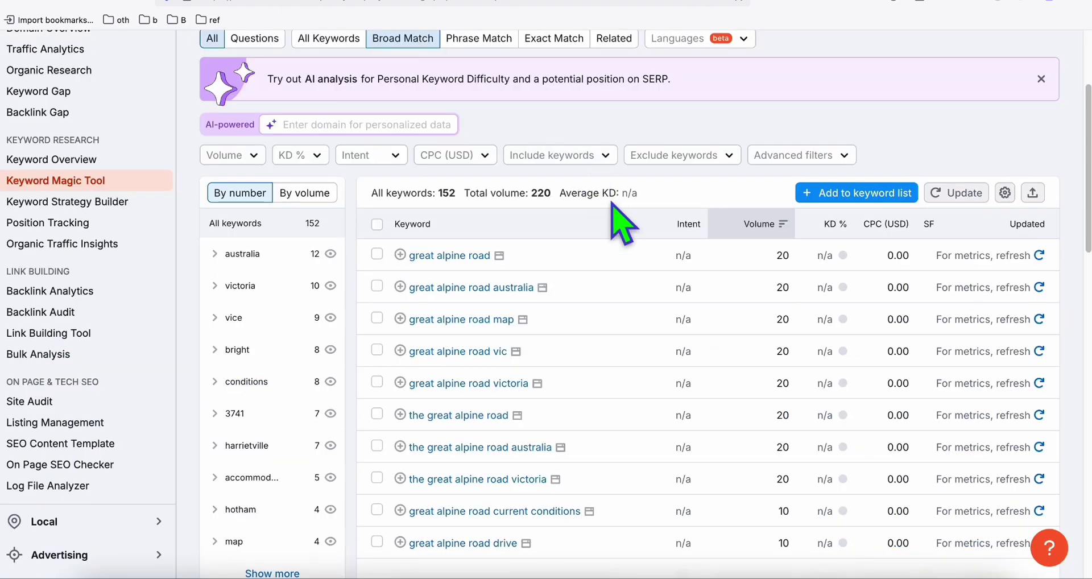
Select the keyword 'the great alpine road' in the Semrush results for copying
scroll(478, 353, "down", 1)
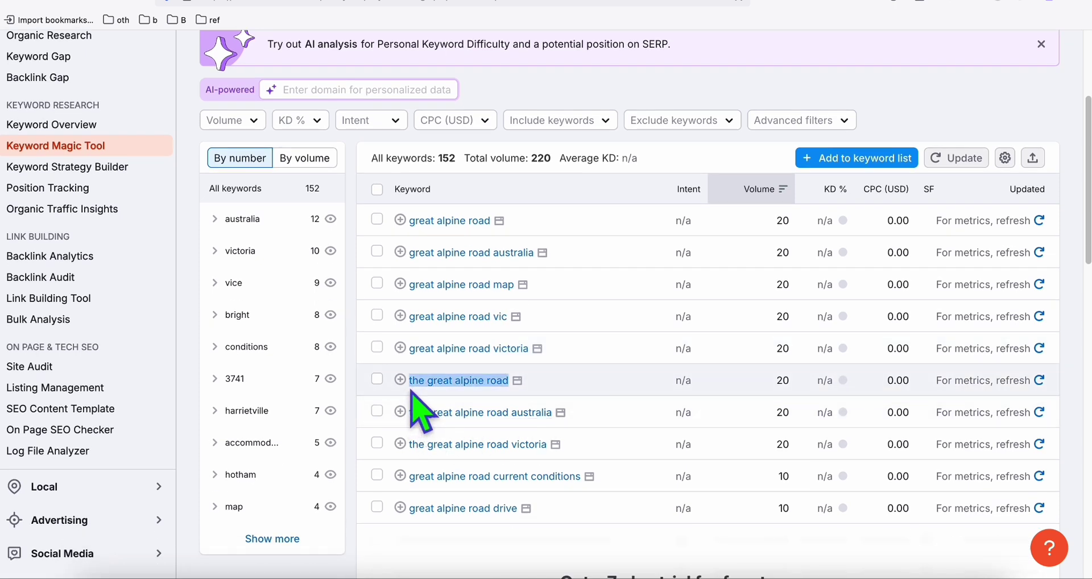
left_click_drag(408, 380, 580, 385)
key("super+c")
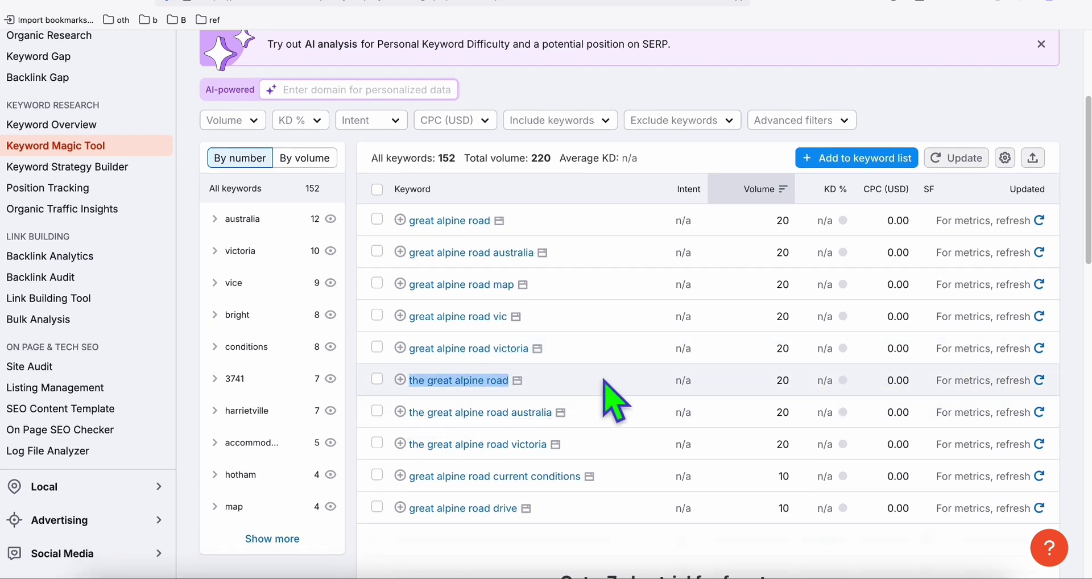
Open the bulk article form, paste 'the great alpine road', and set length Short
left_click(414, 3)
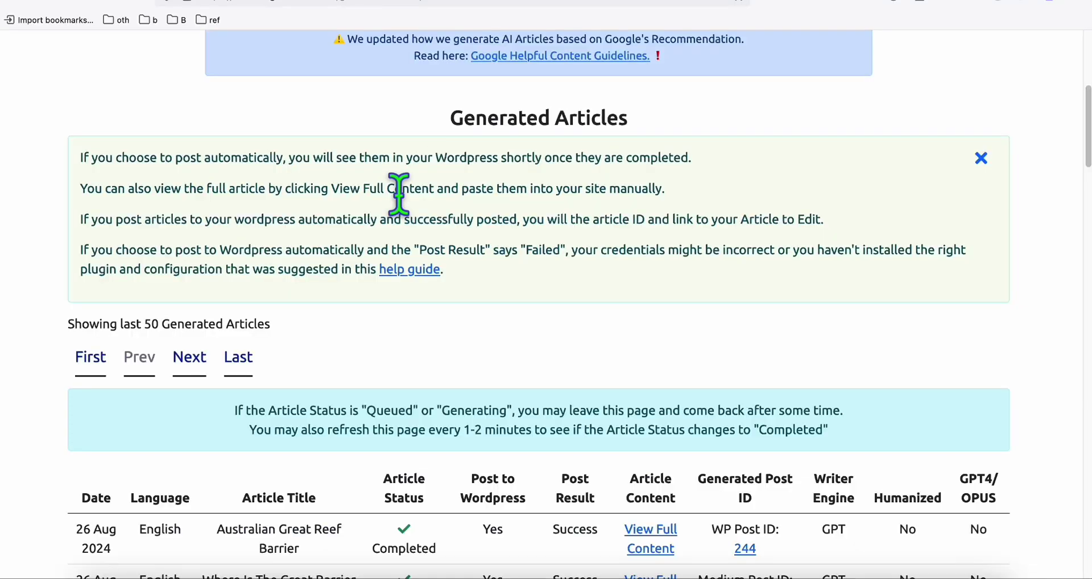
scroll(329, 61, "up", 5)
left_click(364, 176)
scroll(496, 137, "down", 10)
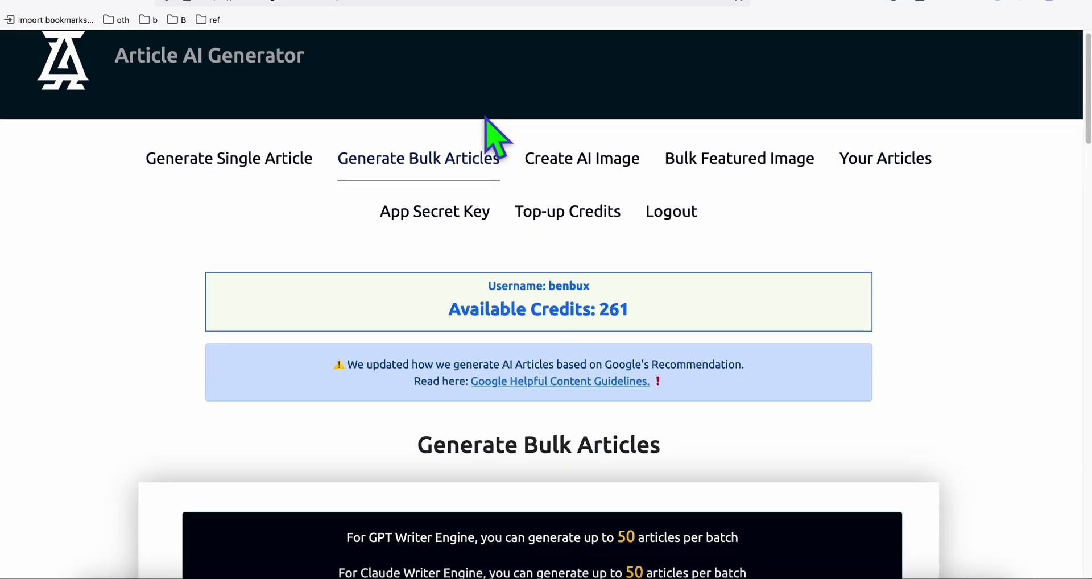
left_click(390, 334)
key("super+v")
scroll(452, 258, "down", 7)
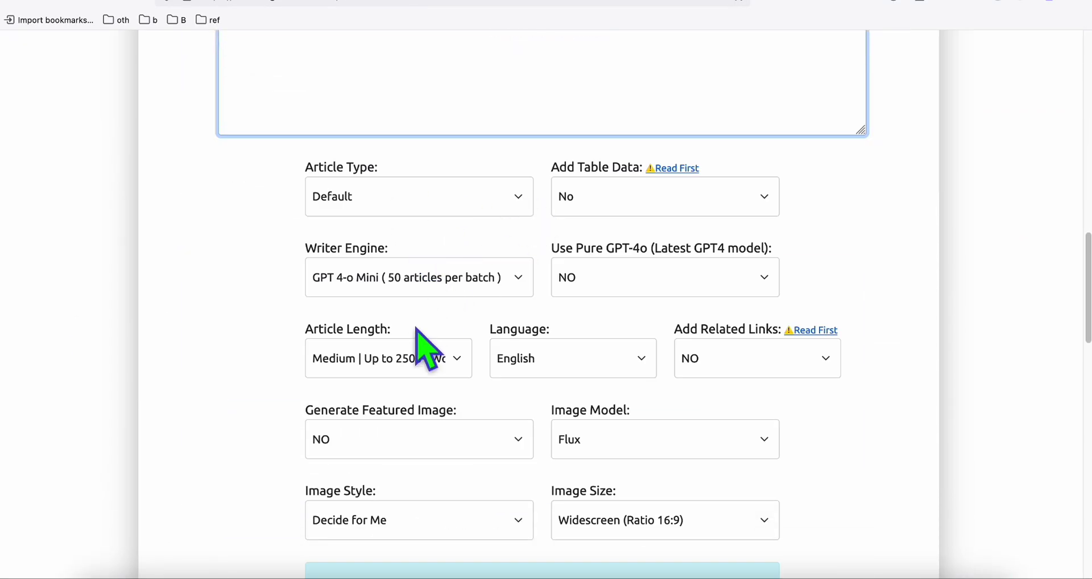
left_click(416, 356)
left_click(341, 327)
Turn Auto Post on with post status PUBLISHED
scroll(250, 307, "down", 5)
scroll(251, 316, "down", 7)
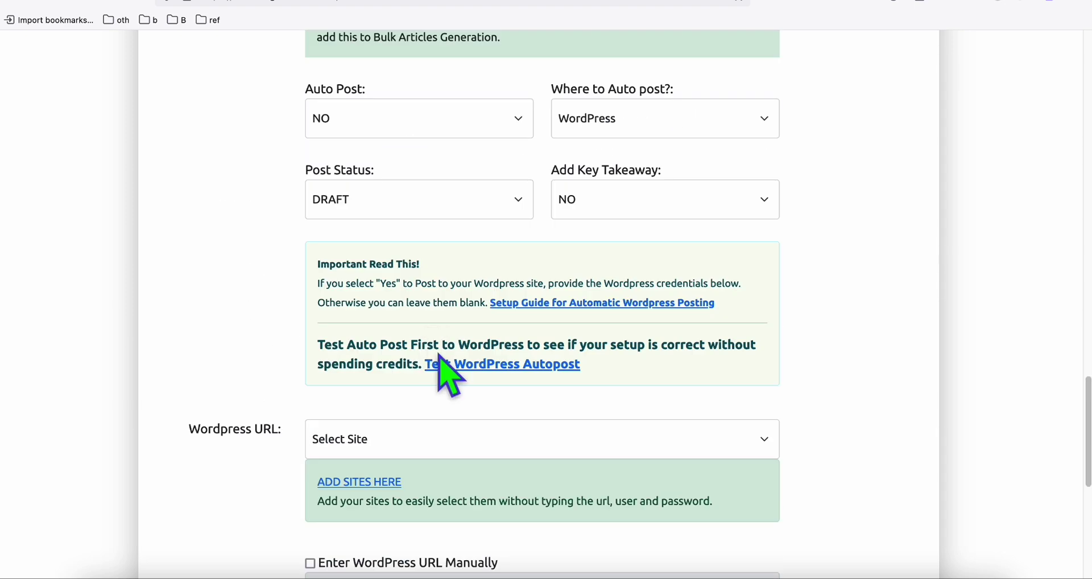
left_click(493, 116)
left_click(462, 127)
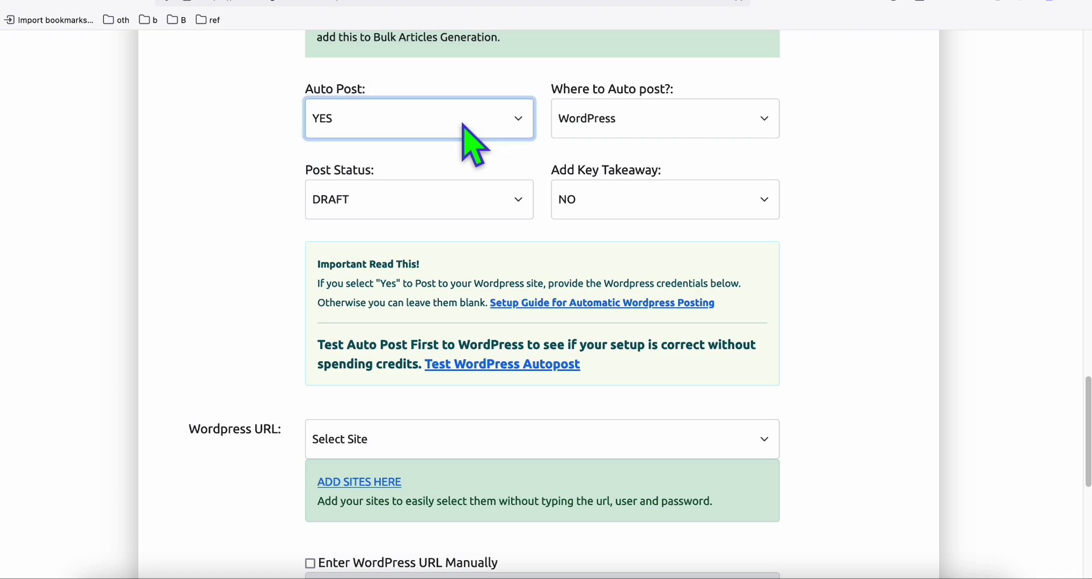
left_click(488, 199)
left_click(400, 207)
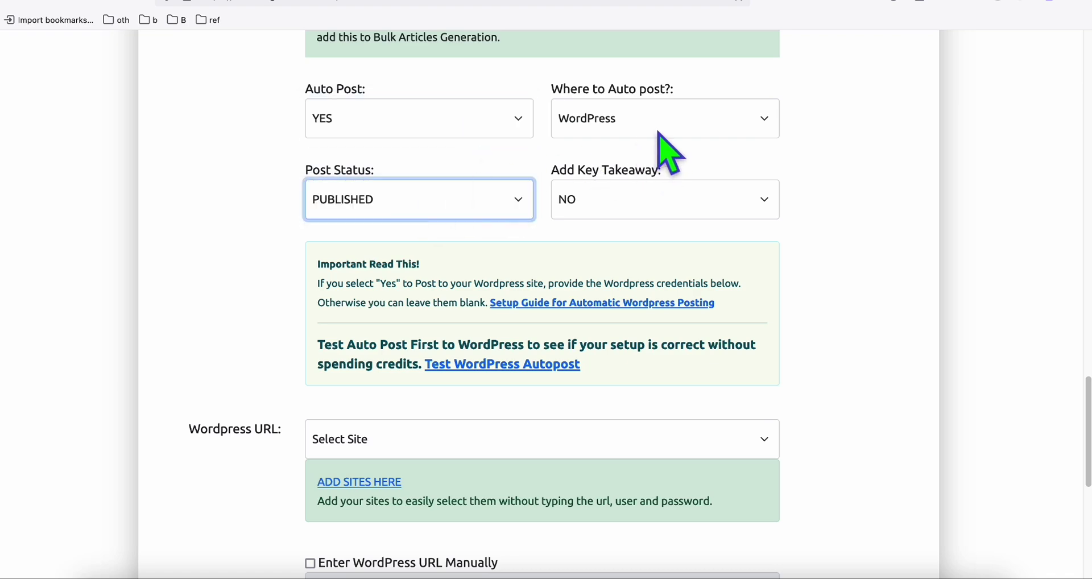
Choose Playground v2.5 as the image model and enable the featured image
scroll(739, 212, "up", 8)
left_click(711, 239)
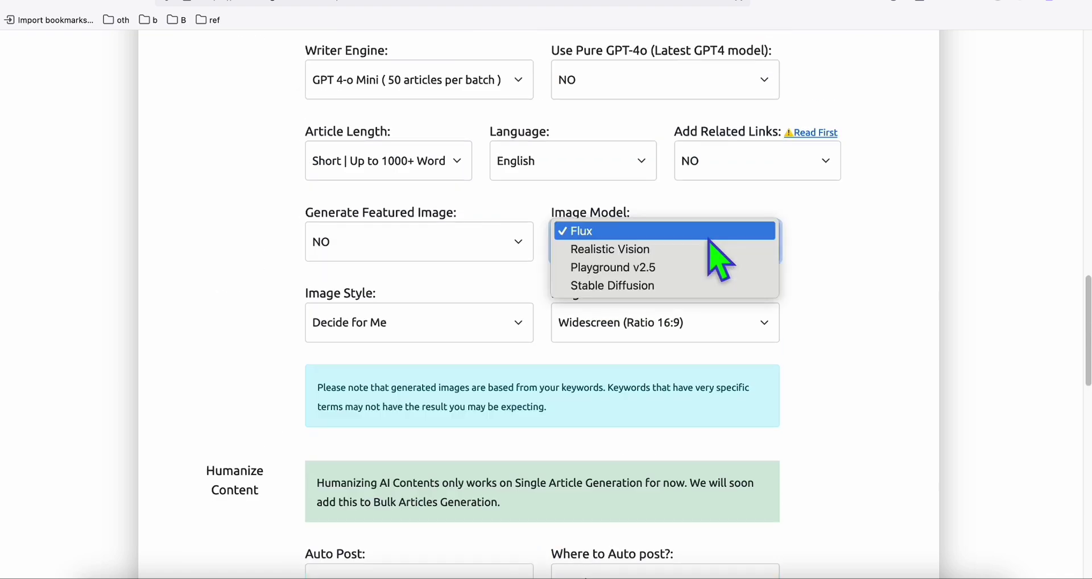
left_click(653, 273)
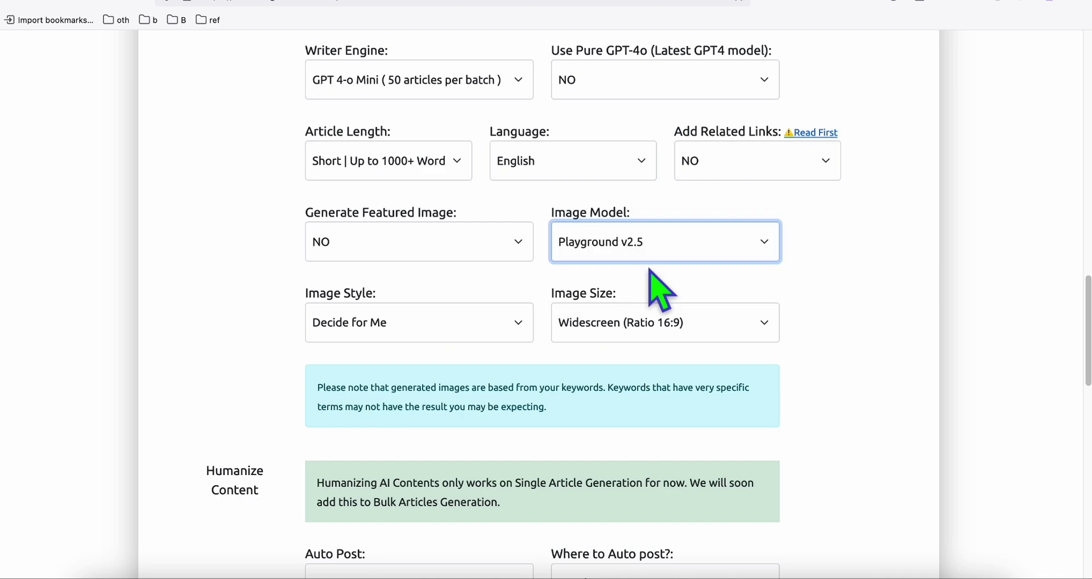
left_click(487, 242)
left_click(430, 249)
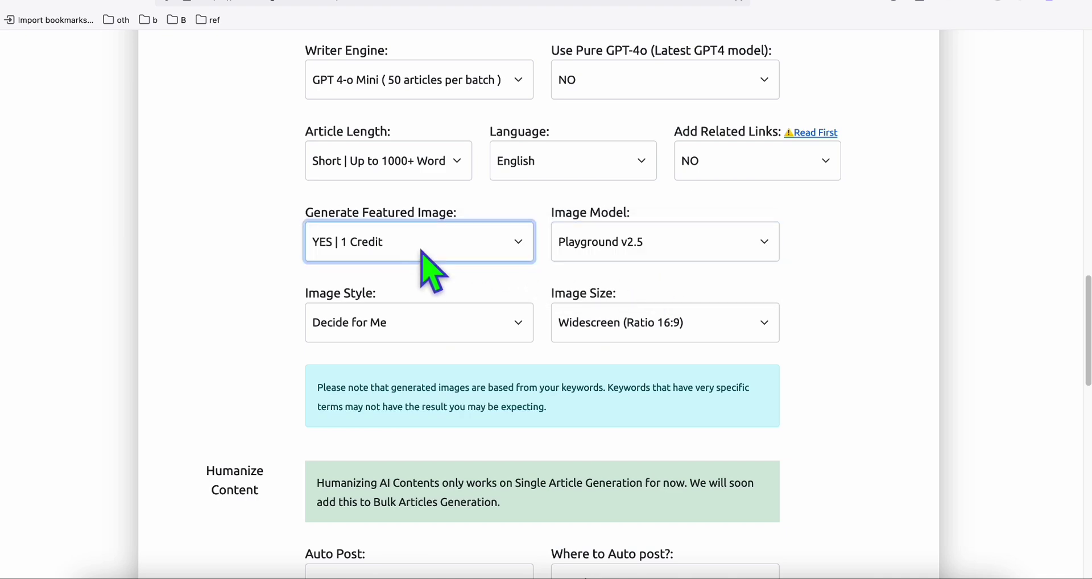
Target the gowandertoday.com site and generate the article
scroll(404, 259, "down", 7)
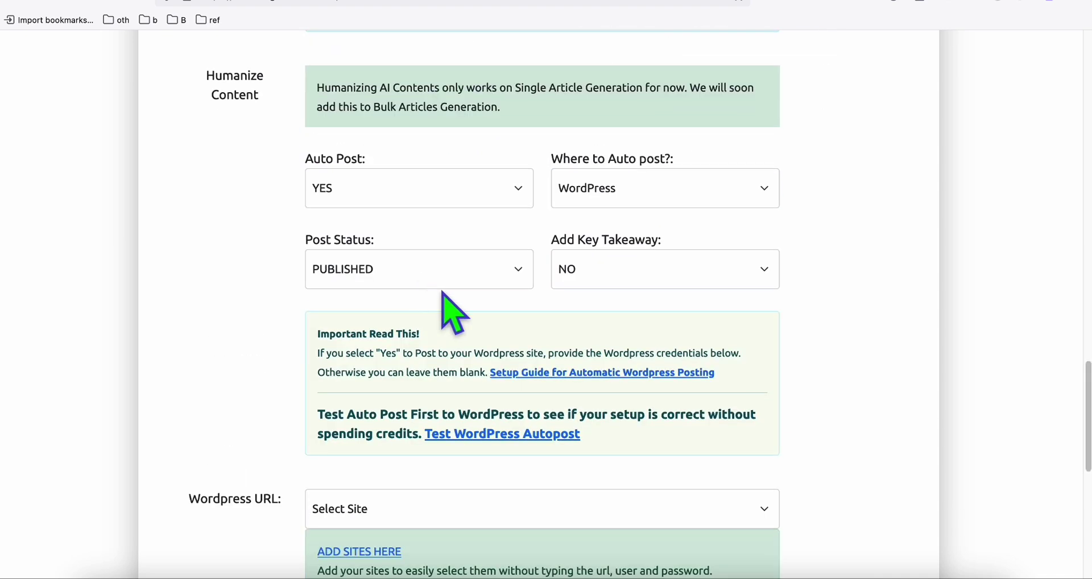
scroll(443, 293, "down", 7)
left_click(407, 130)
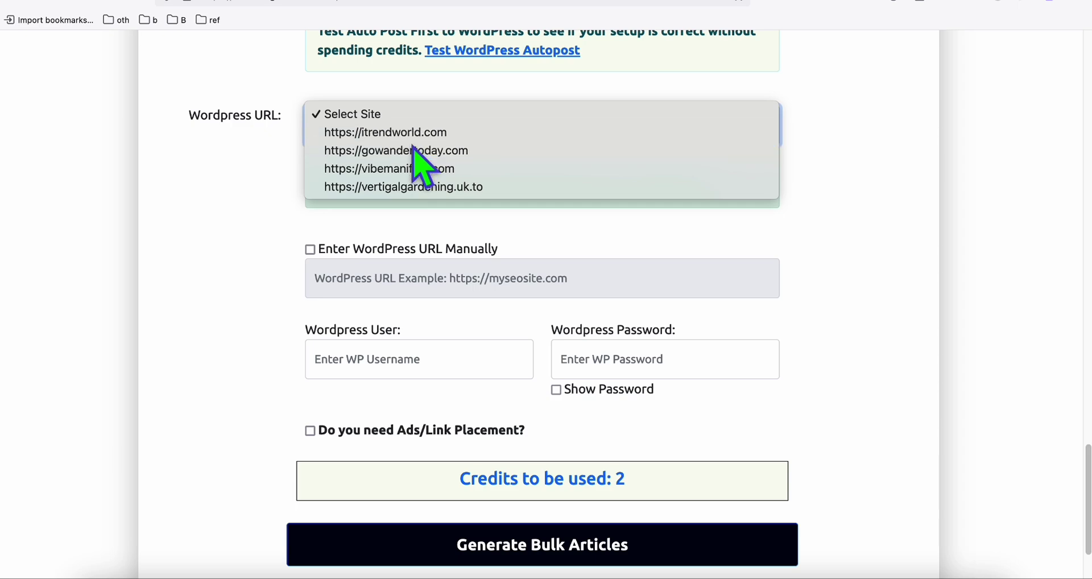
left_click(418, 153)
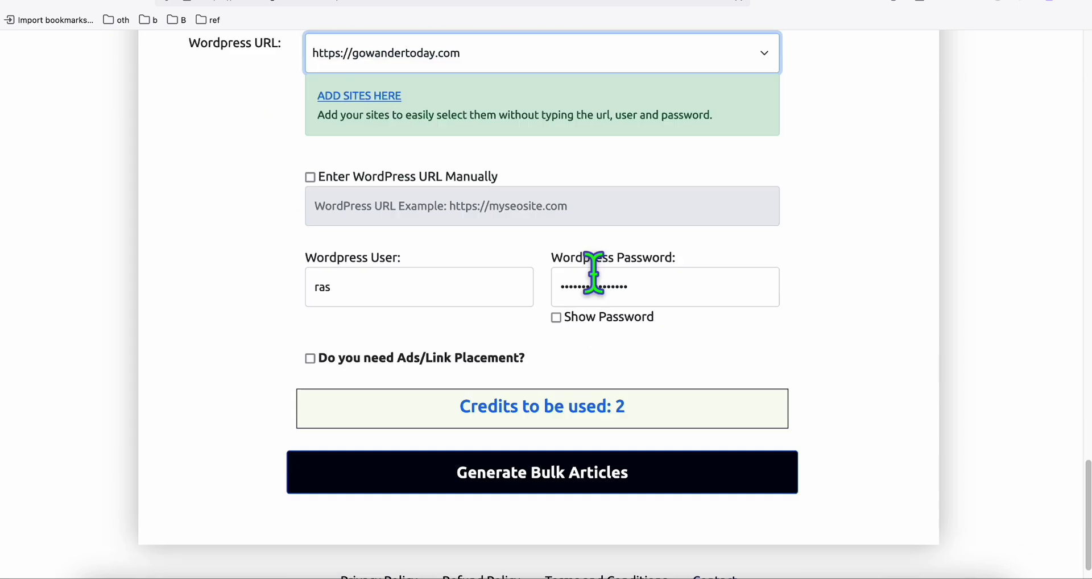
scroll(592, 282, "down", 2)
left_click(596, 450)
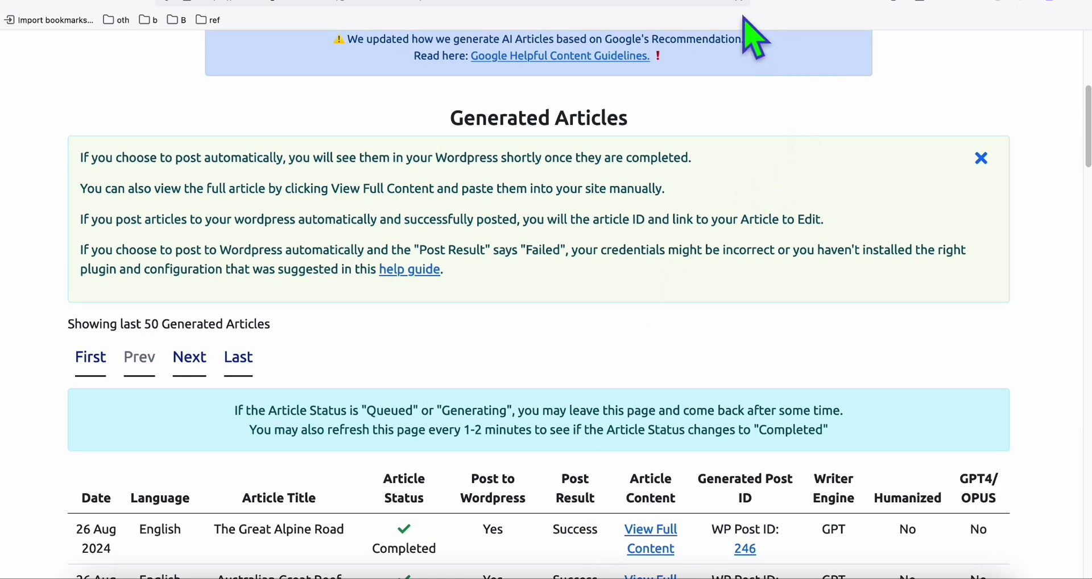
On the Go Wander Today site, view the published post The Great Alpine Road
left_click(733, 3)
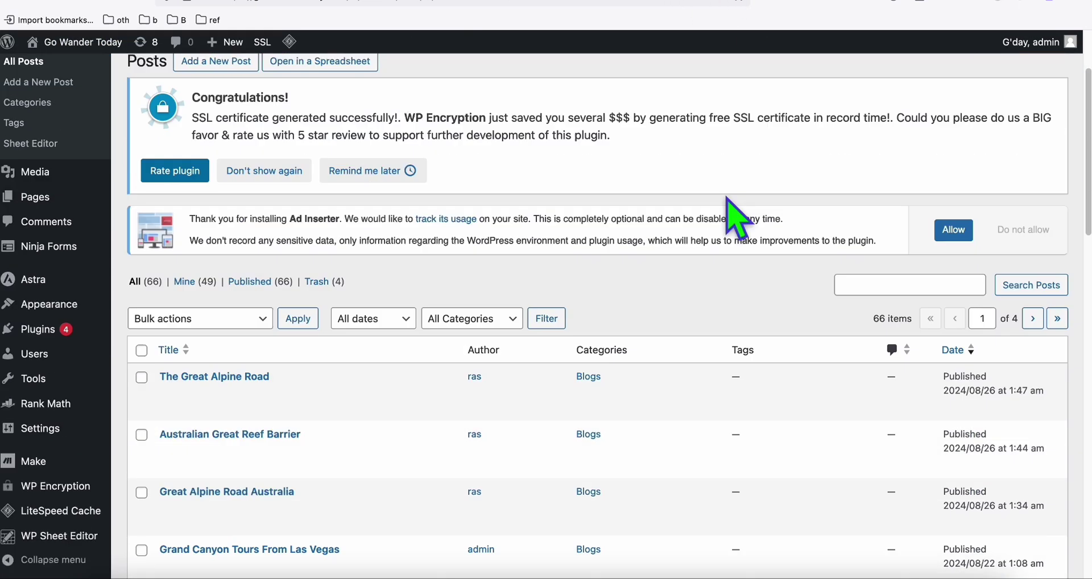
scroll(737, 219, "down", 1)
mouse_move(173, 363)
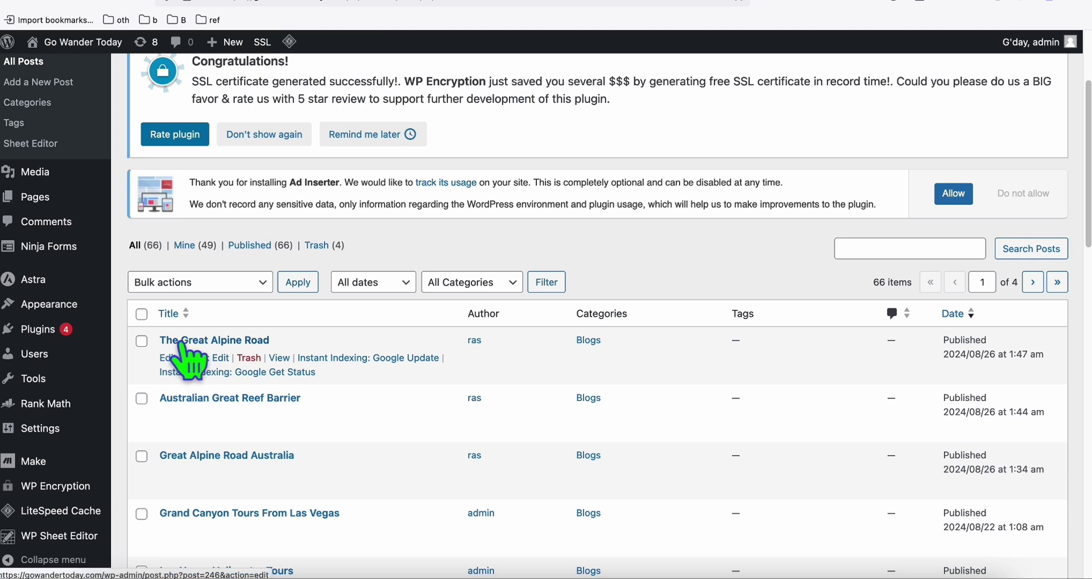
left_click(284, 360)
scroll(711, 256, "down", 1)
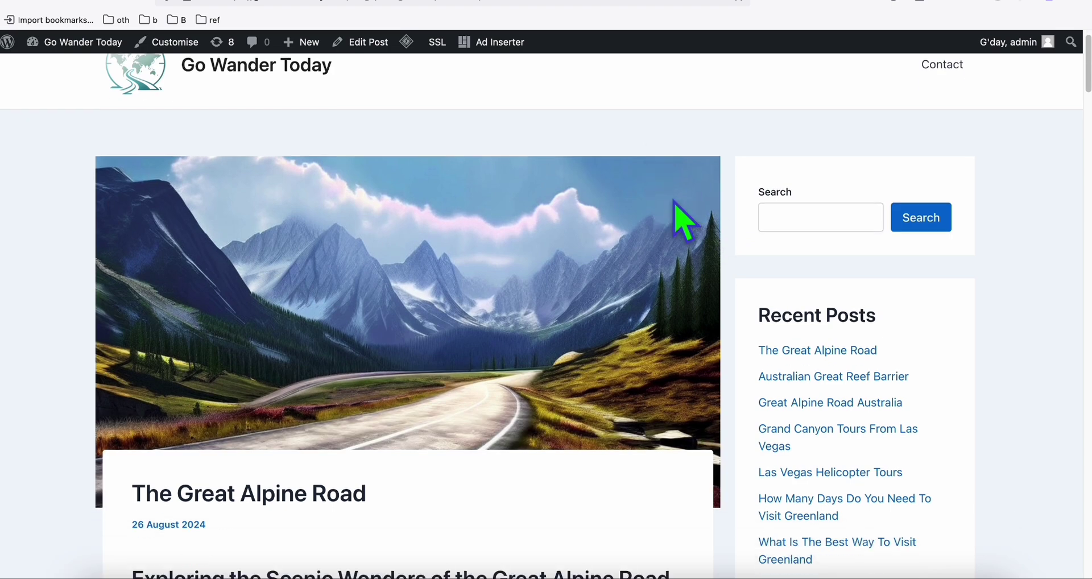
Open the post's mountain-road featured image in a new tab
right_click(500, 272)
left_click(267, 299)
right_click(470, 208)
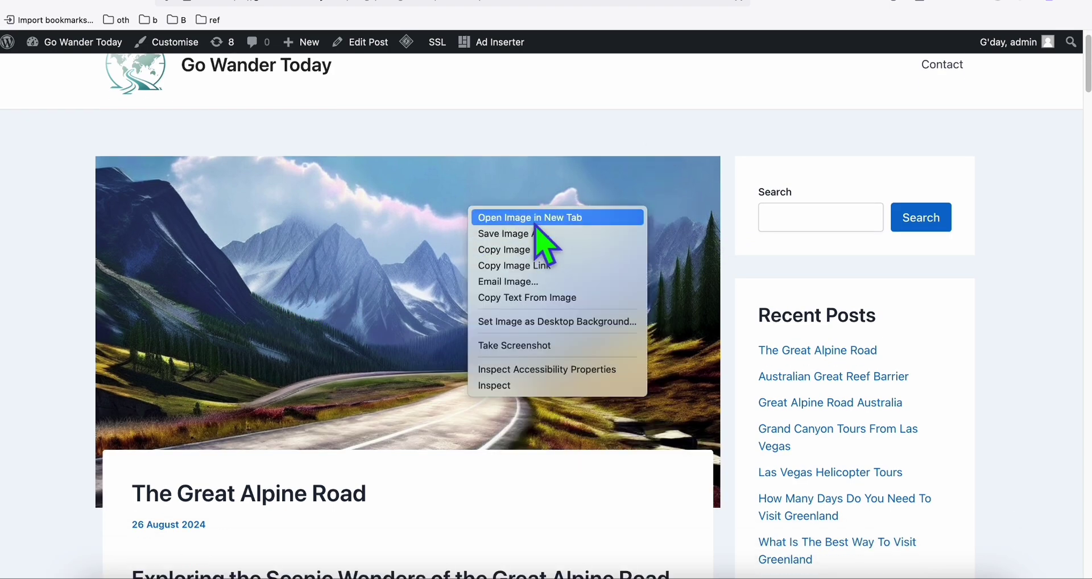
left_click(534, 221)
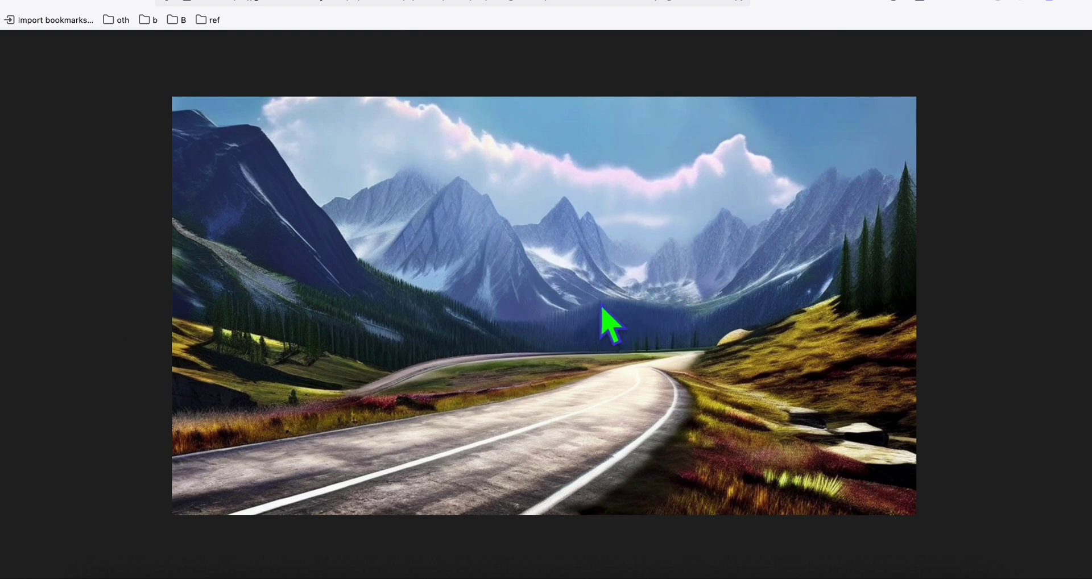
Scroll through the rest of the post, then return to the article generator
left_click(680, 6)
scroll(622, 236, "down", 15)
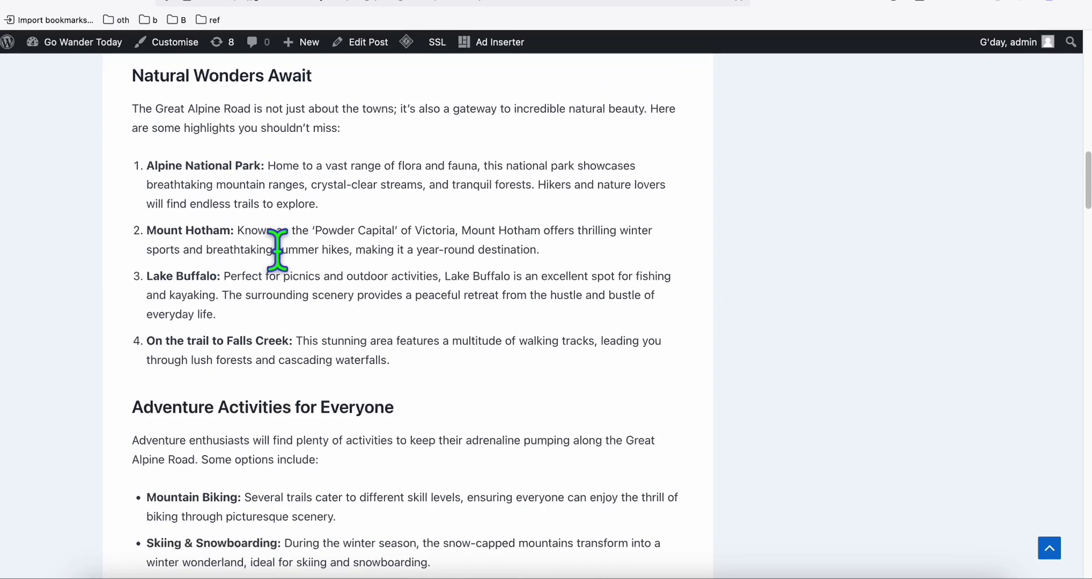
scroll(287, 269, "down", 5)
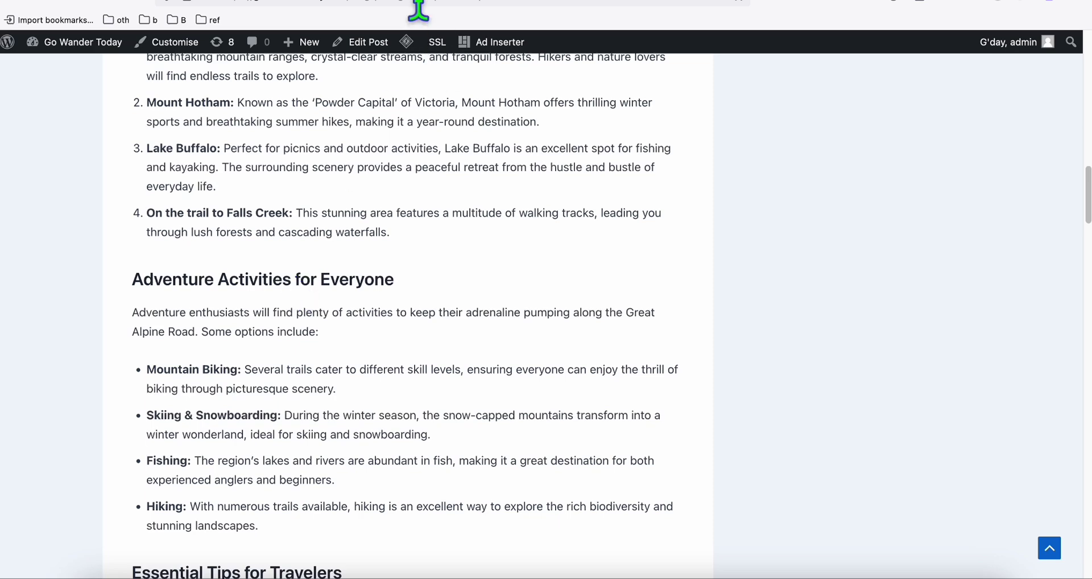
left_click(378, 4)
scroll(370, 216, "up", 6)
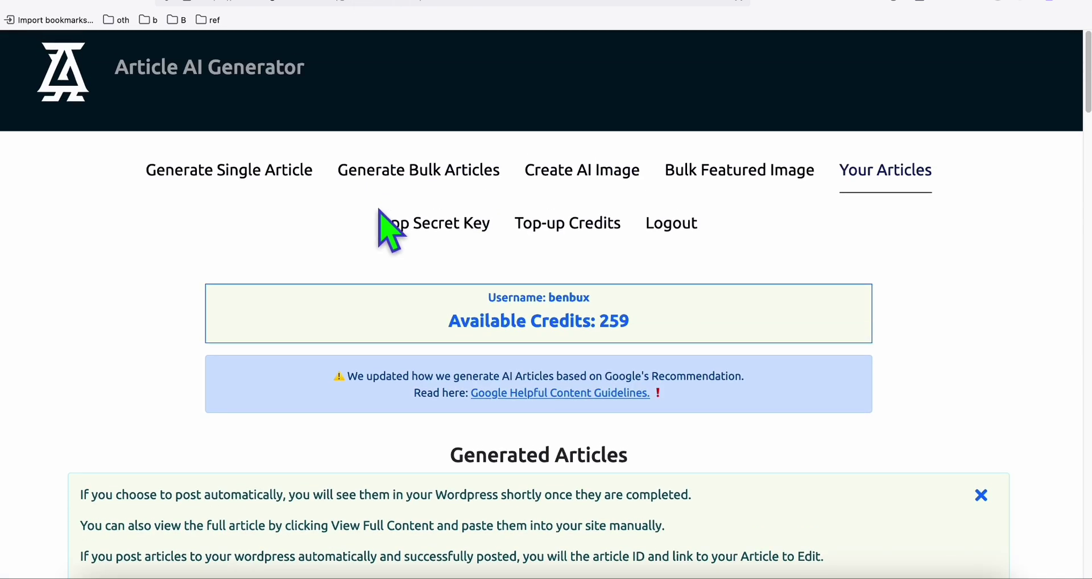
Reopen the Generate Bulk Articles form and expand the Image Model dropdown
left_click(458, 129)
scroll(695, 134, "down", 15)
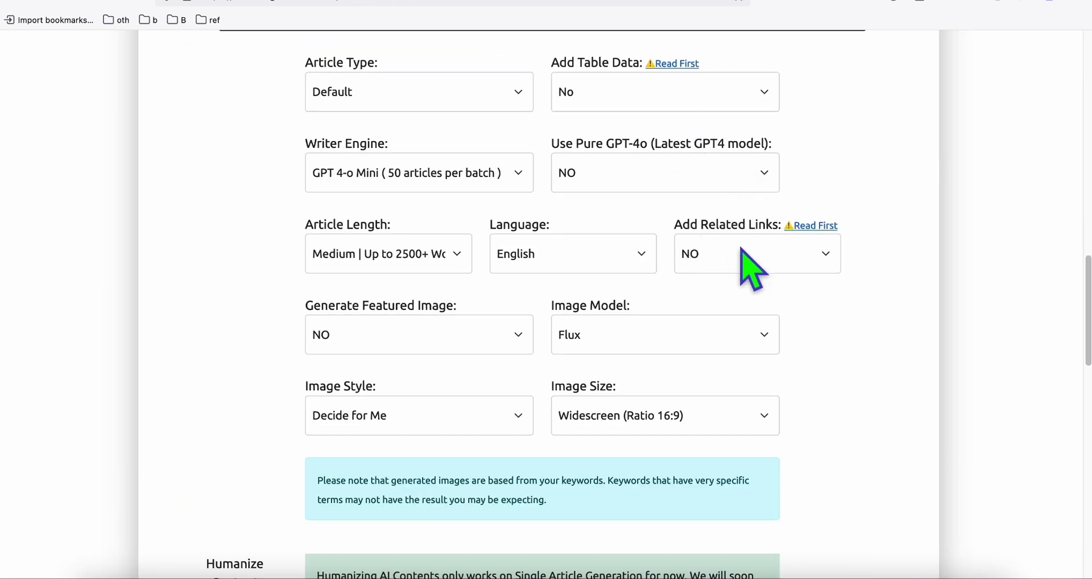
left_click(673, 339)
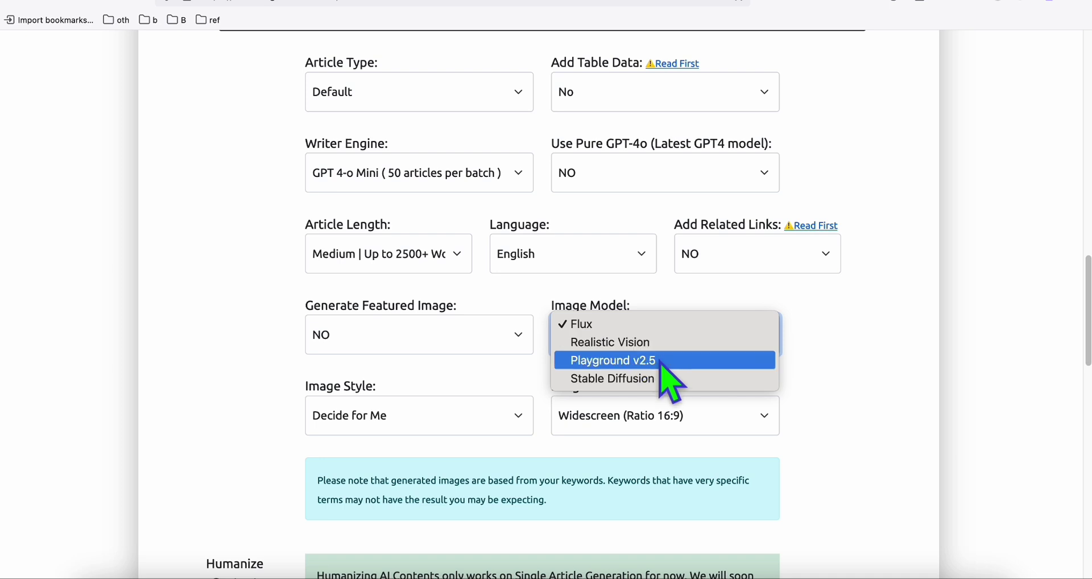